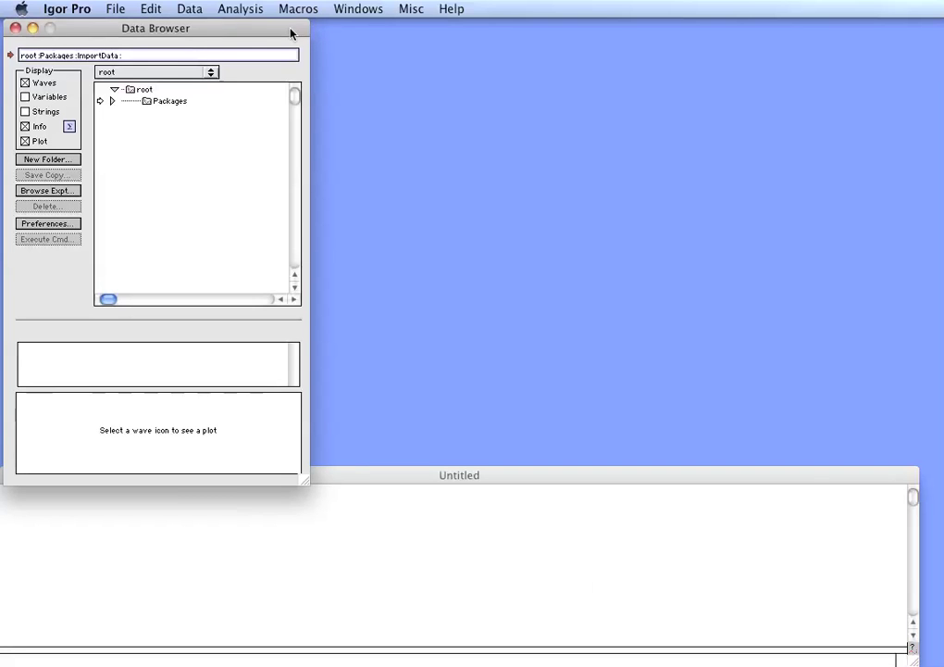
Step: Open the Macros menu to see which macro packages can be loaded
click(299, 13)
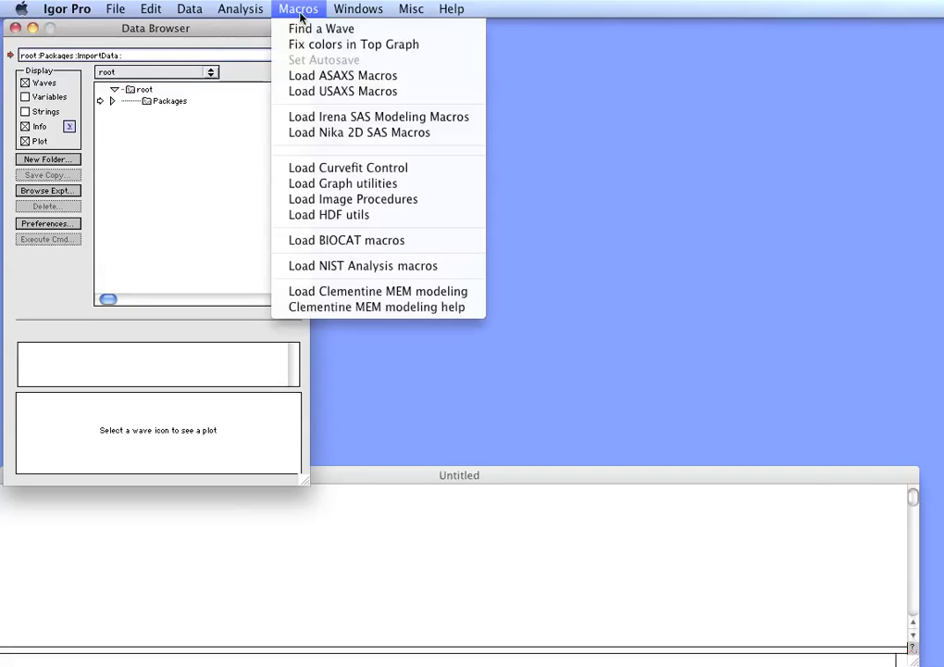
Step: Load the Irena SAS Modeling Macros and bring up the SAS data import & export options
click(329, 120)
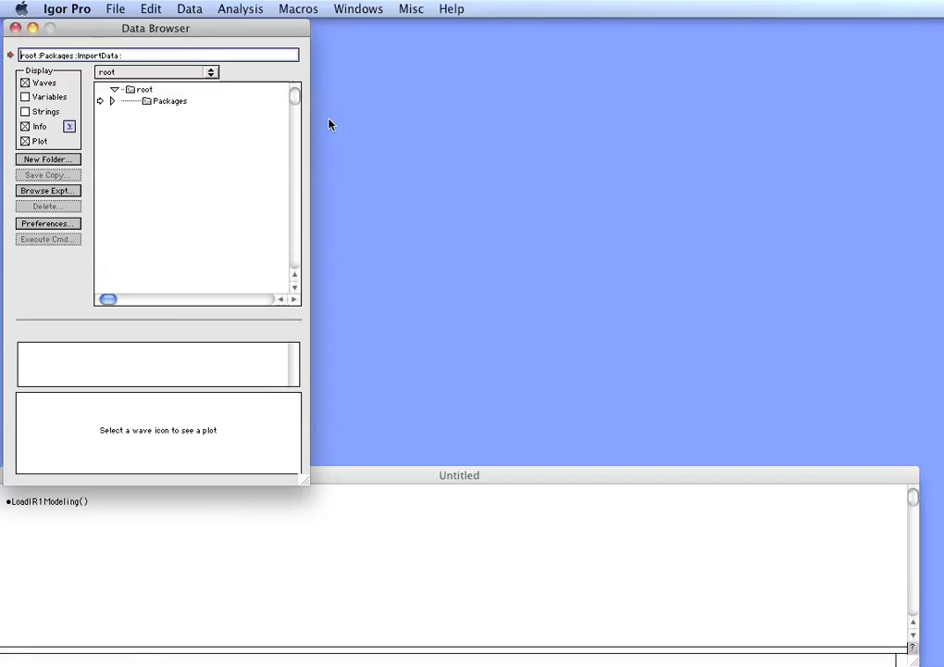
click(447, 11)
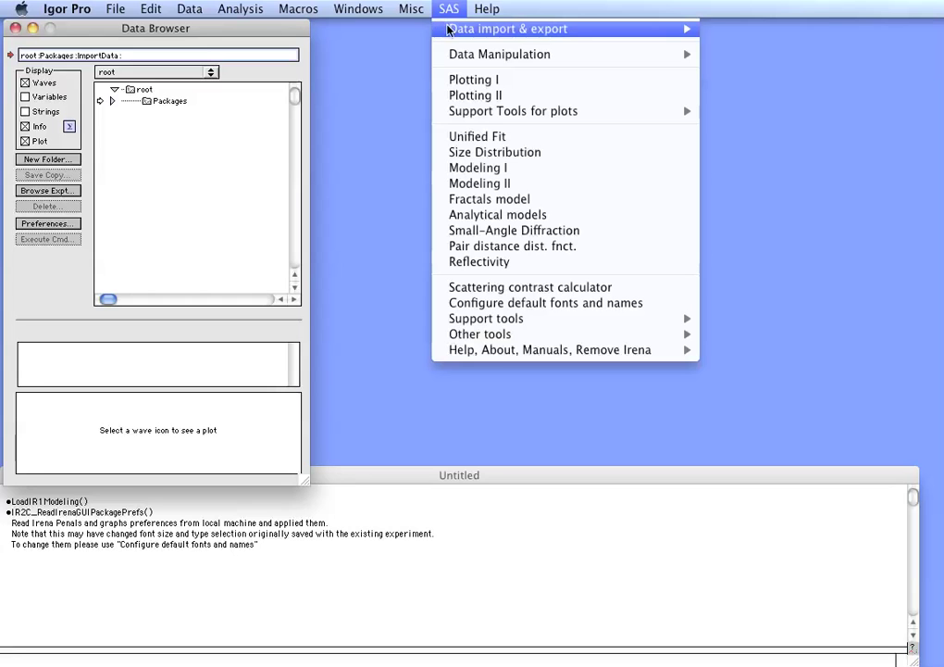
mouse_move(449, 35)
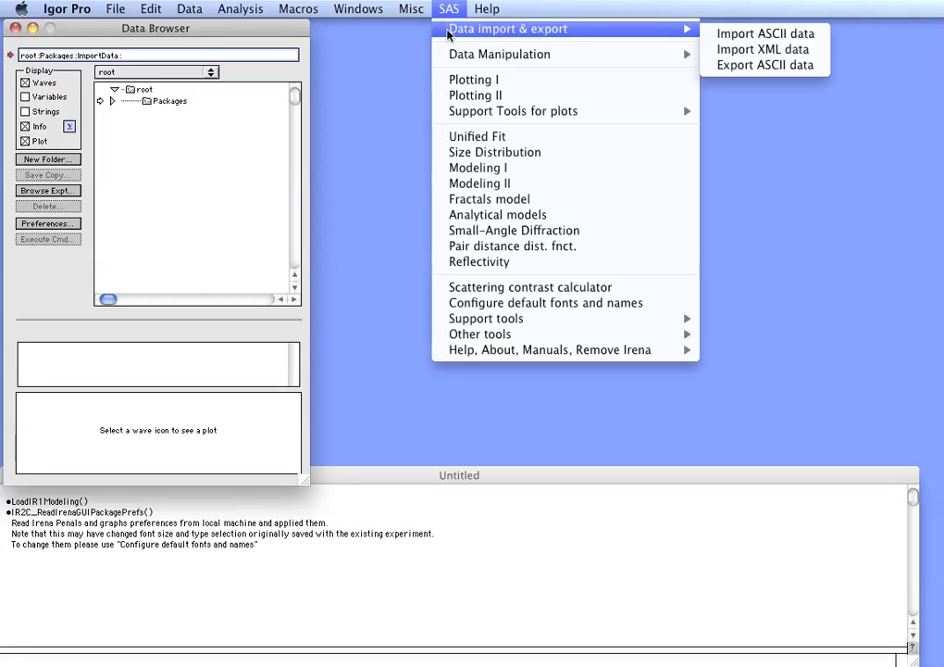
Step: Open ASCII import on the Irena Example Data folder and test Test data.dat, finding 3 columns
click(727, 35)
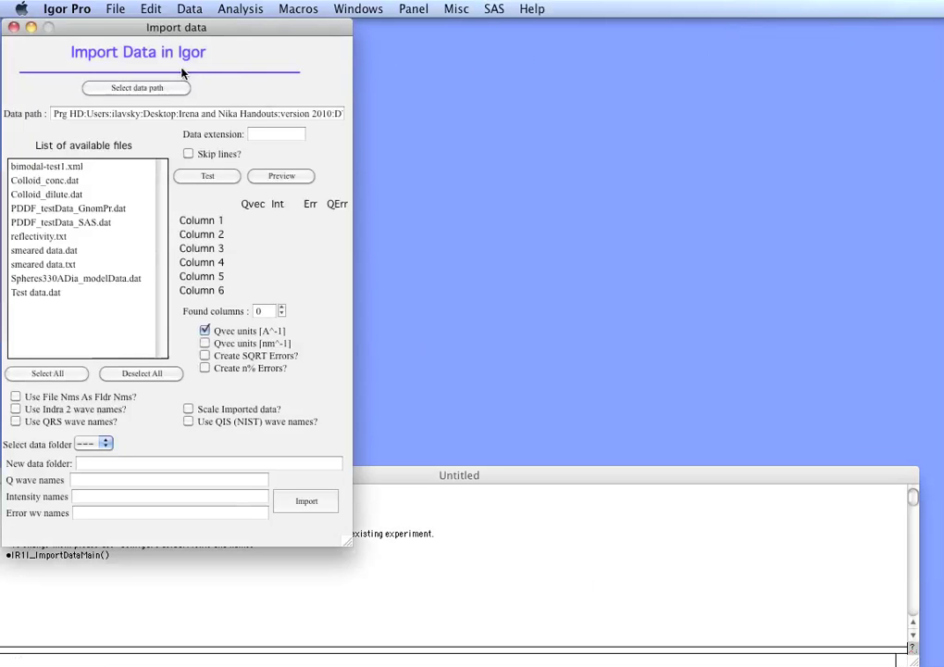
click(149, 92)
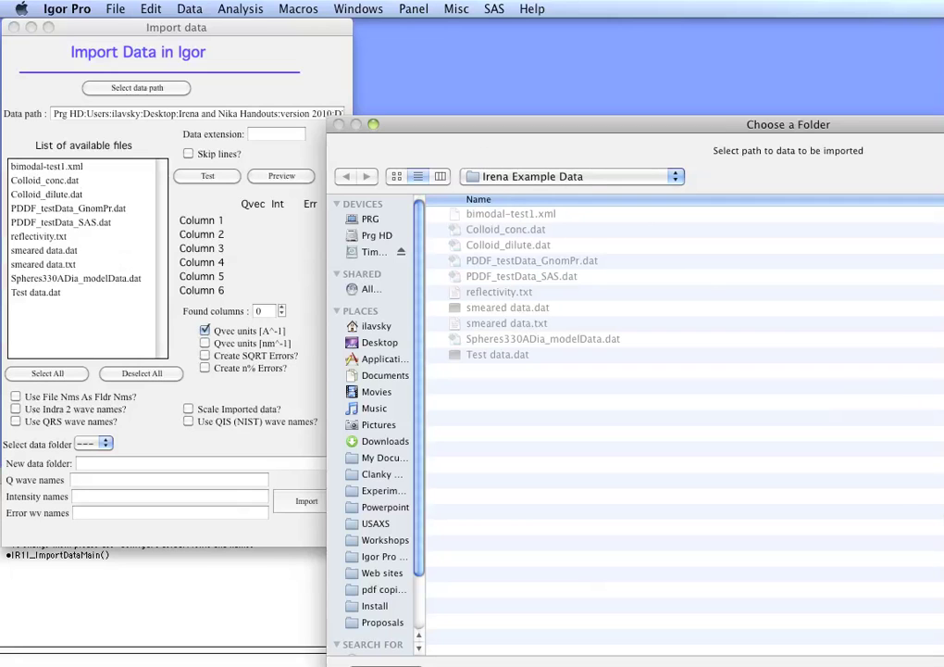
key(Return)
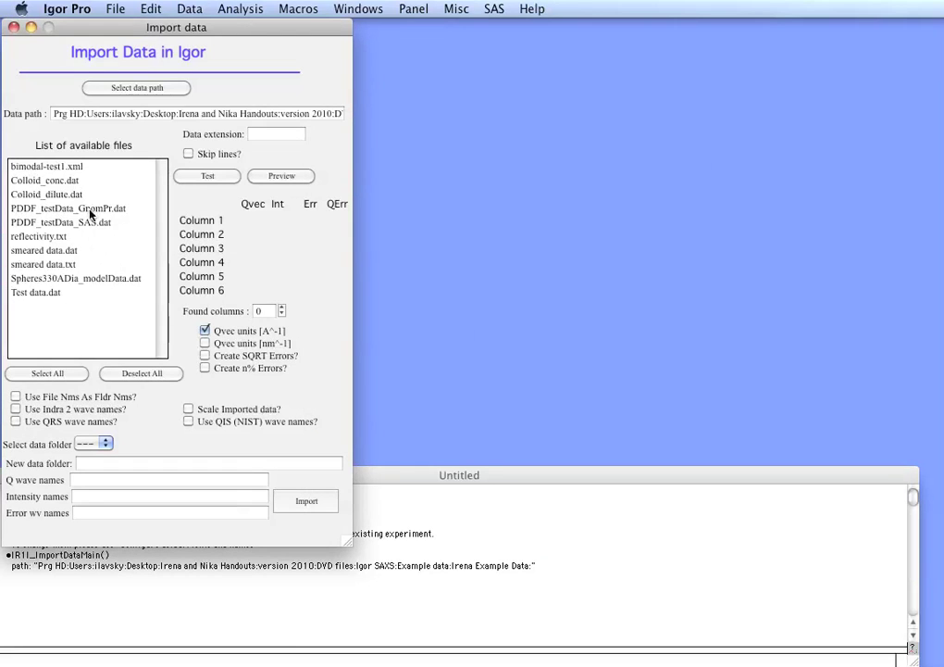
click(56, 296)
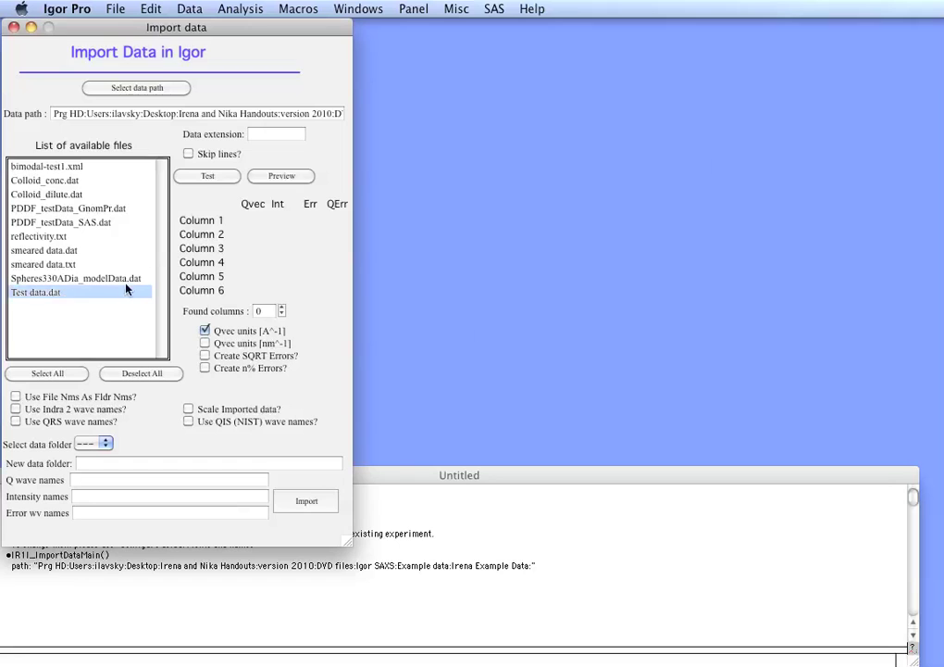
click(217, 178)
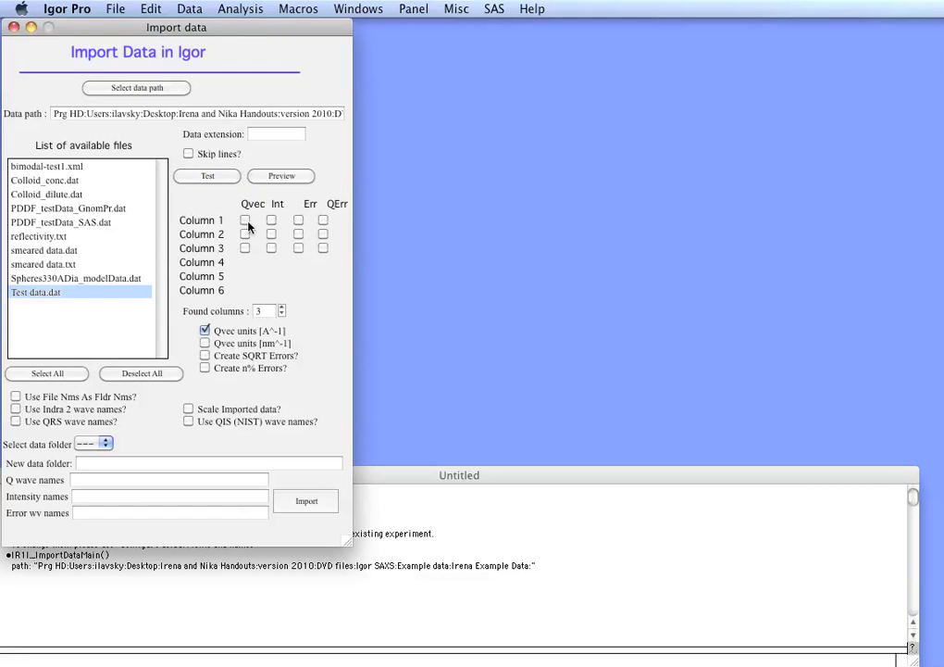
click(281, 176)
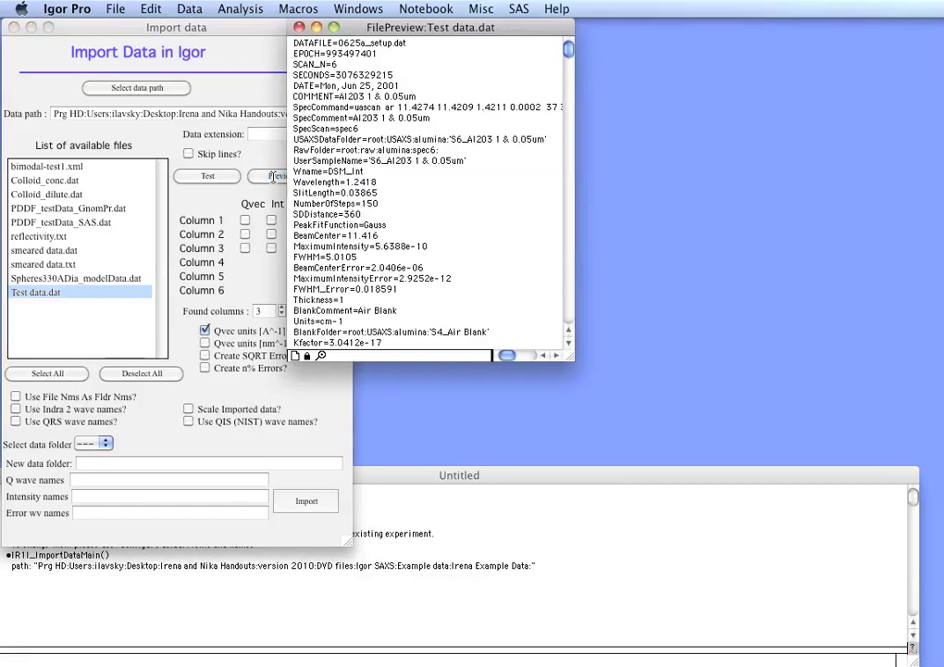
drag(431, 29, 515, 33)
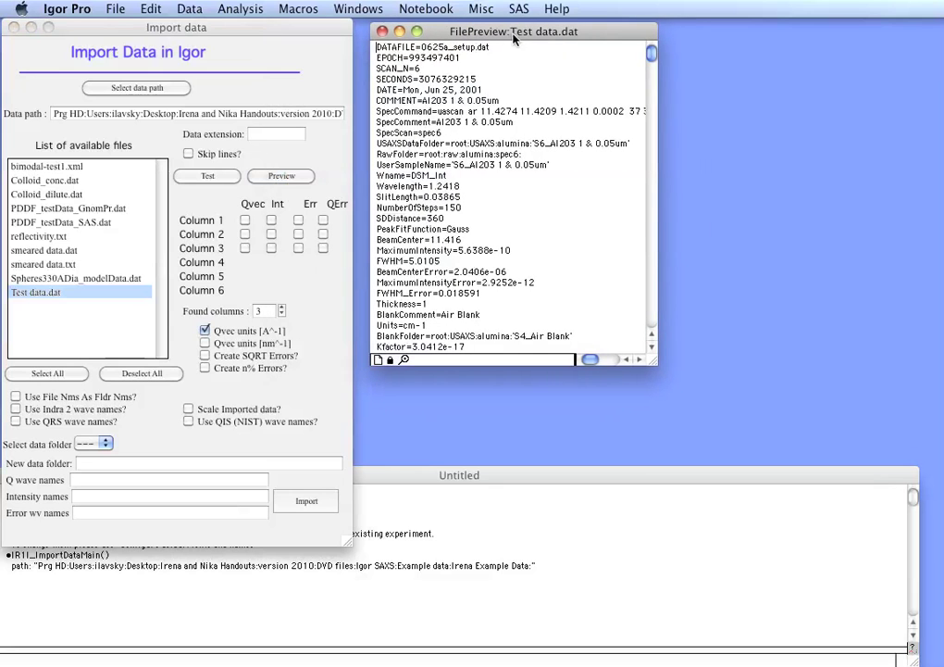
drag(656, 366, 797, 567)
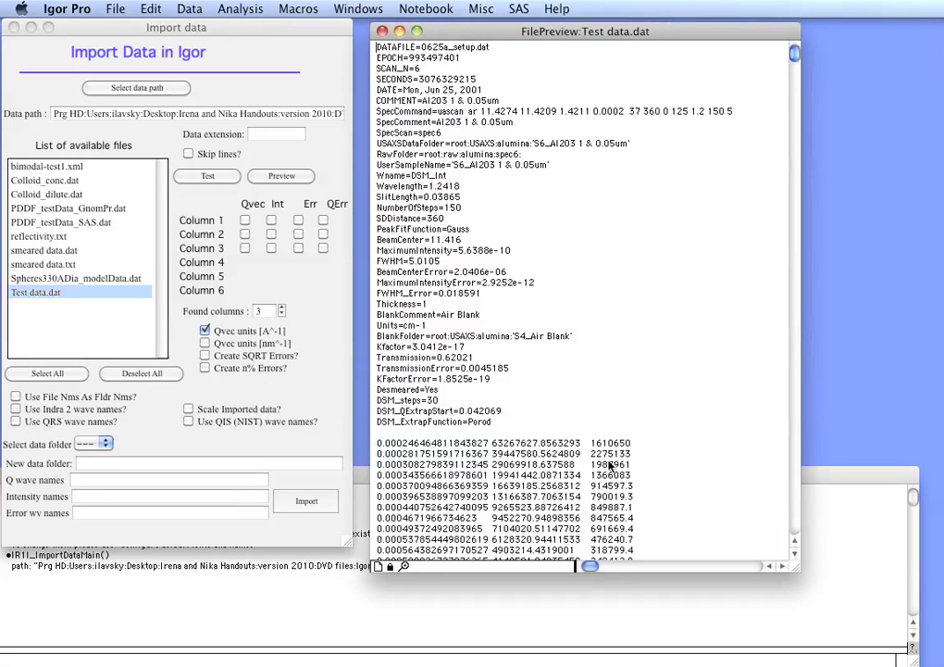
mouse_move(796, 58)
mouse_down()
mouse_move(794, 464)
mouse_move(815, 141)
mouse_move(802, 82)
mouse_move(784, 53)
mouse_up()
Step: Import Test data.dat as Q/R/S waves into a 'Test data' folder, then check the history report
click(381, 31)
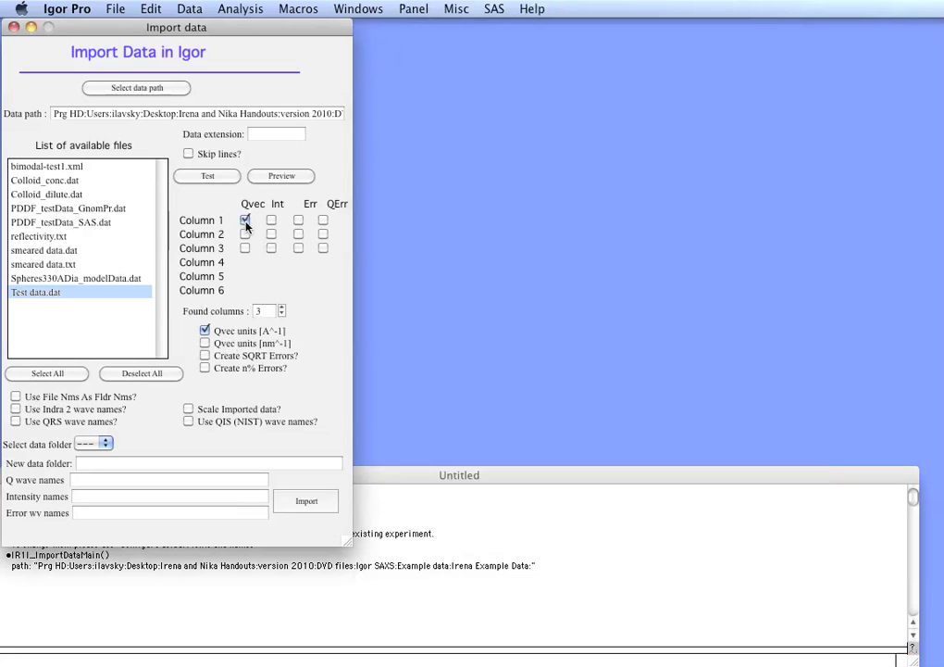
click(298, 248)
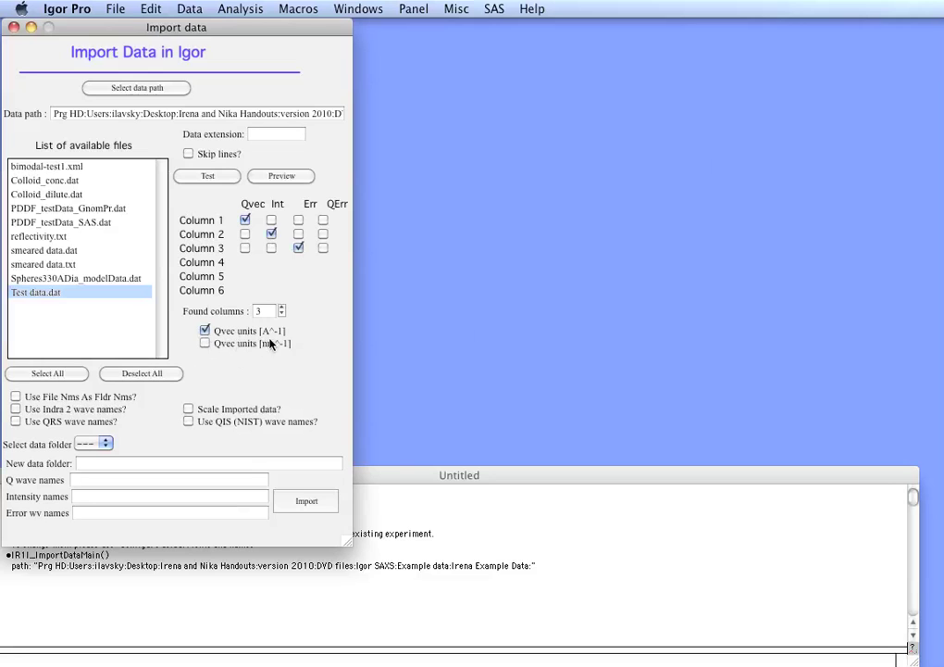
click(15, 397)
click(16, 421)
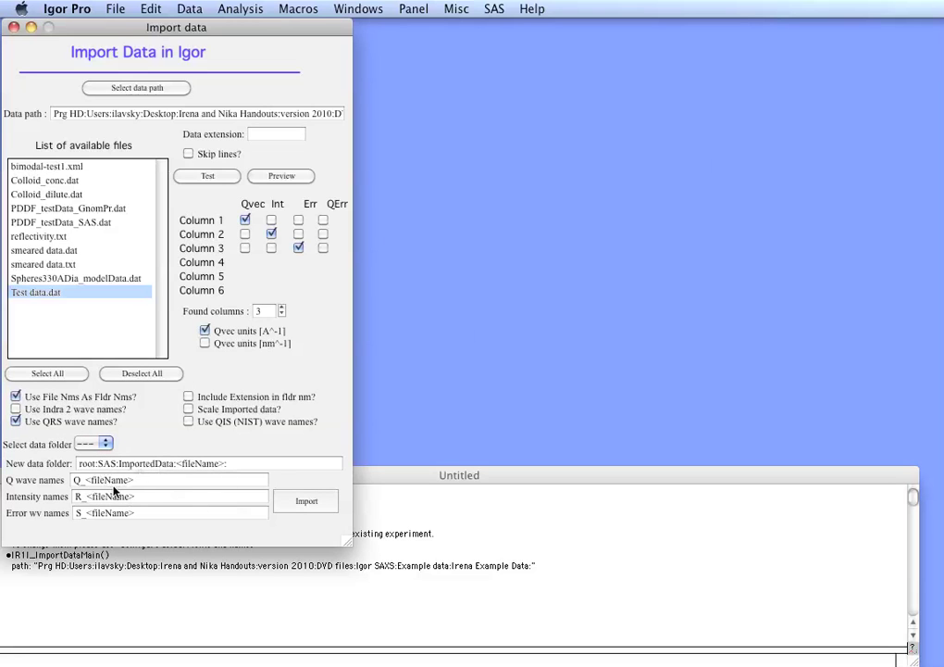
click(309, 500)
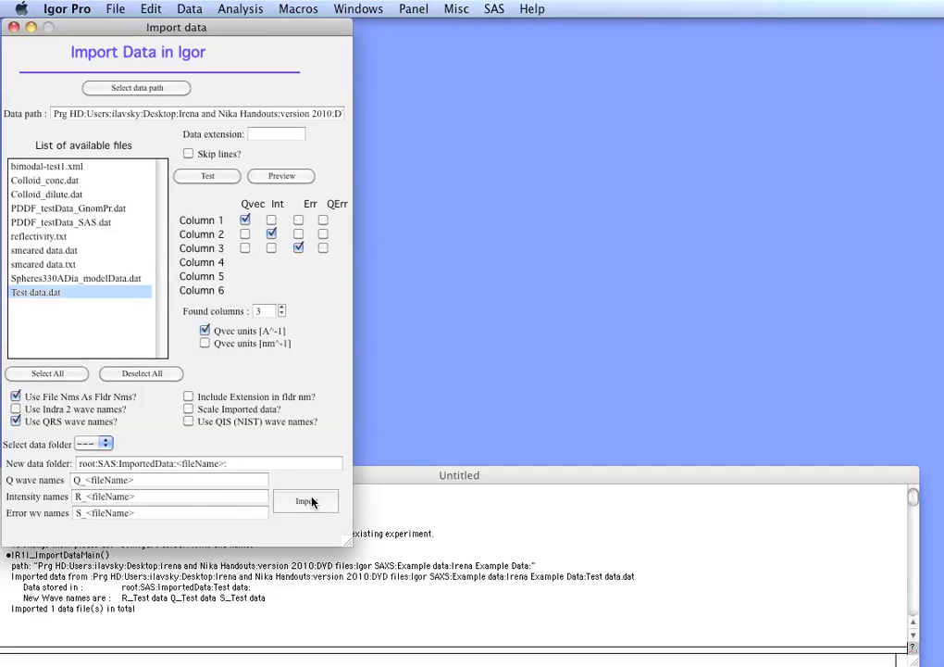
click(7, 574)
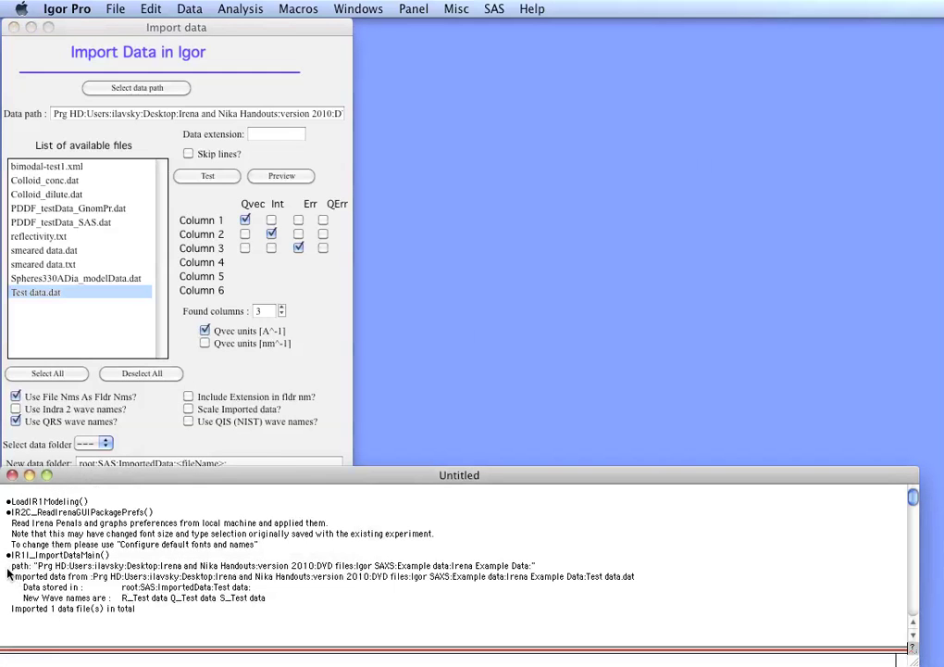
drag(8, 570, 9, 624)
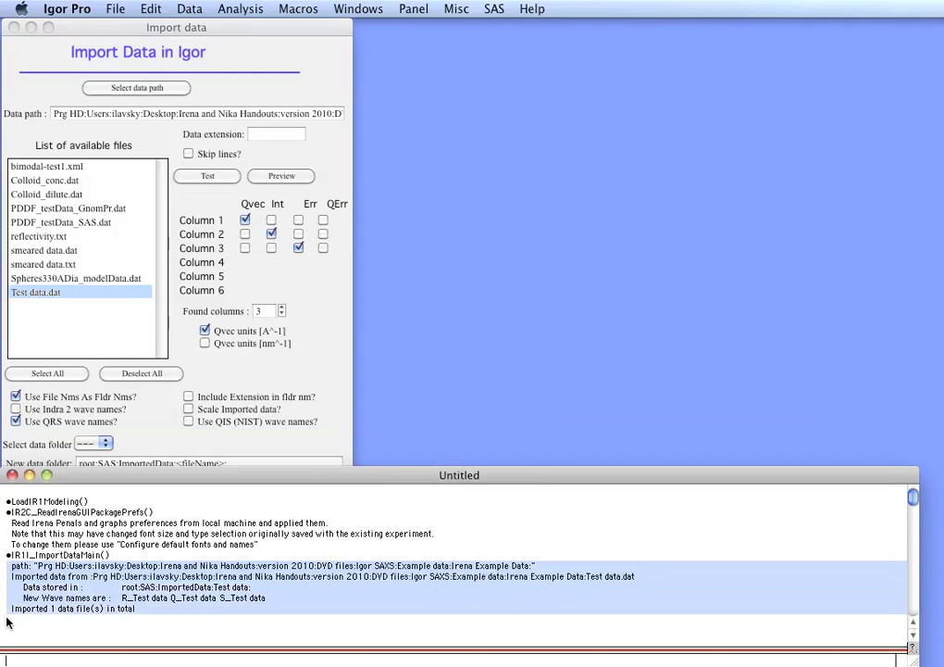
Step: Close the import panel and expand SAS > ImportedData > Test data in an enlarged Data Browser
click(222, 86)
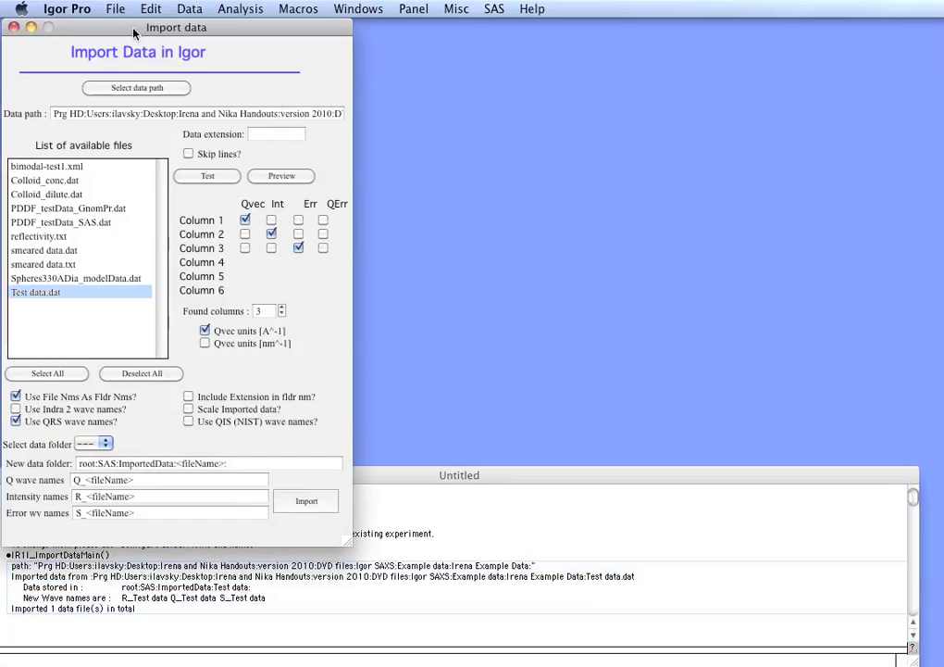
click(13, 26)
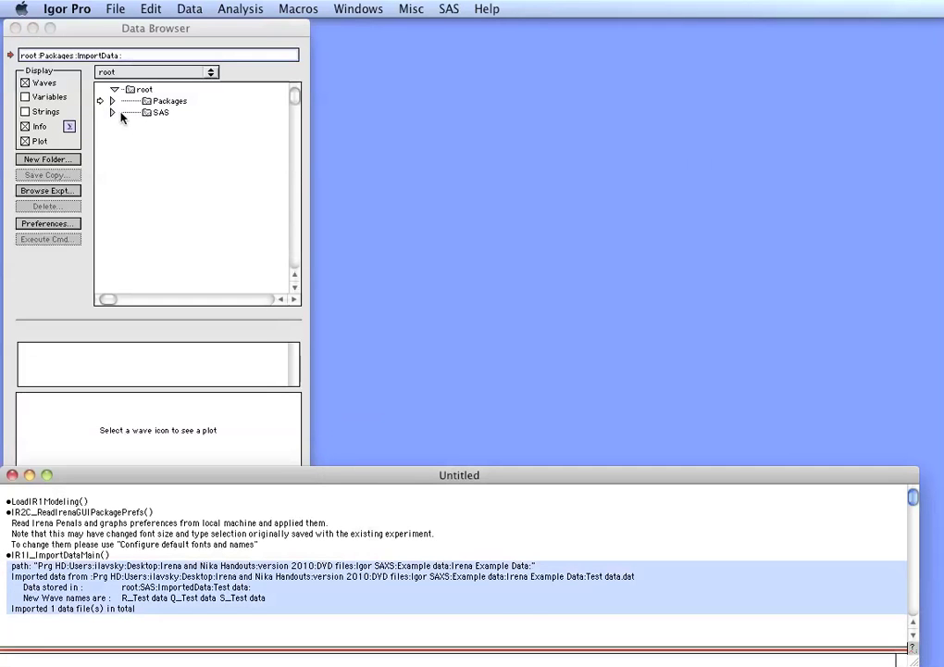
click(112, 112)
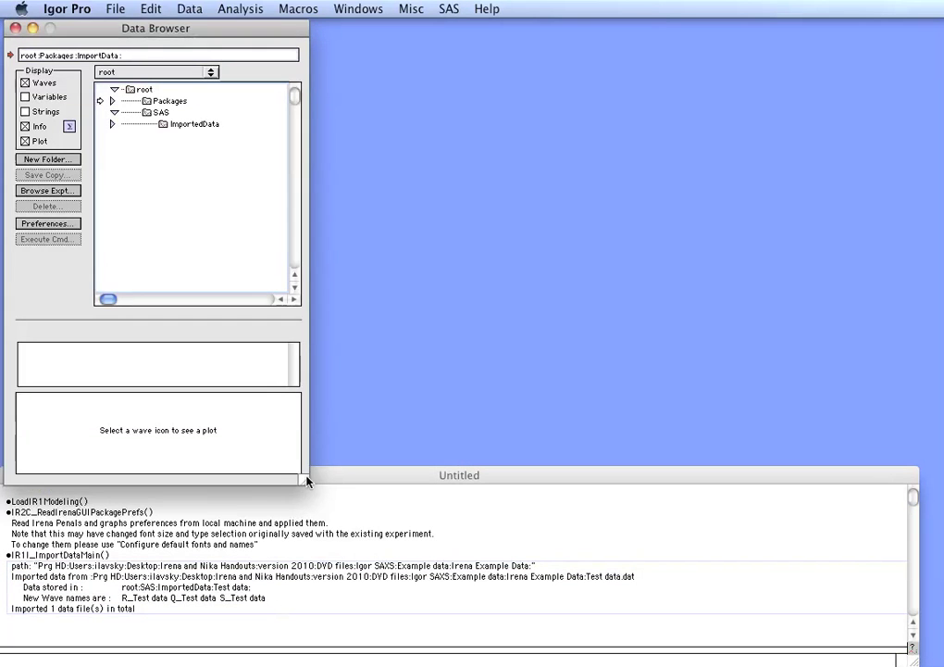
drag(306, 479, 347, 526)
click(112, 124)
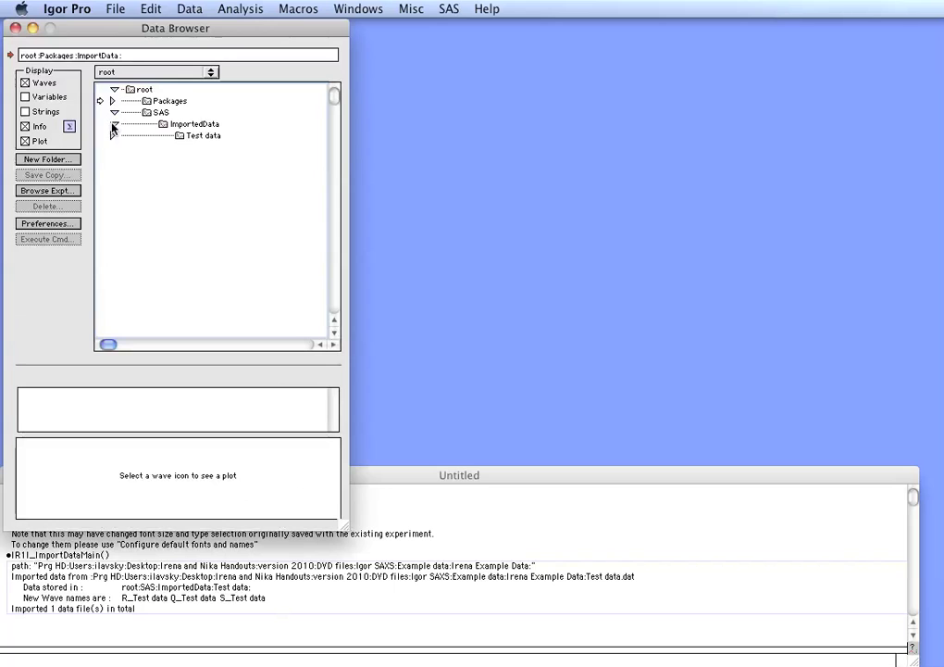
click(112, 135)
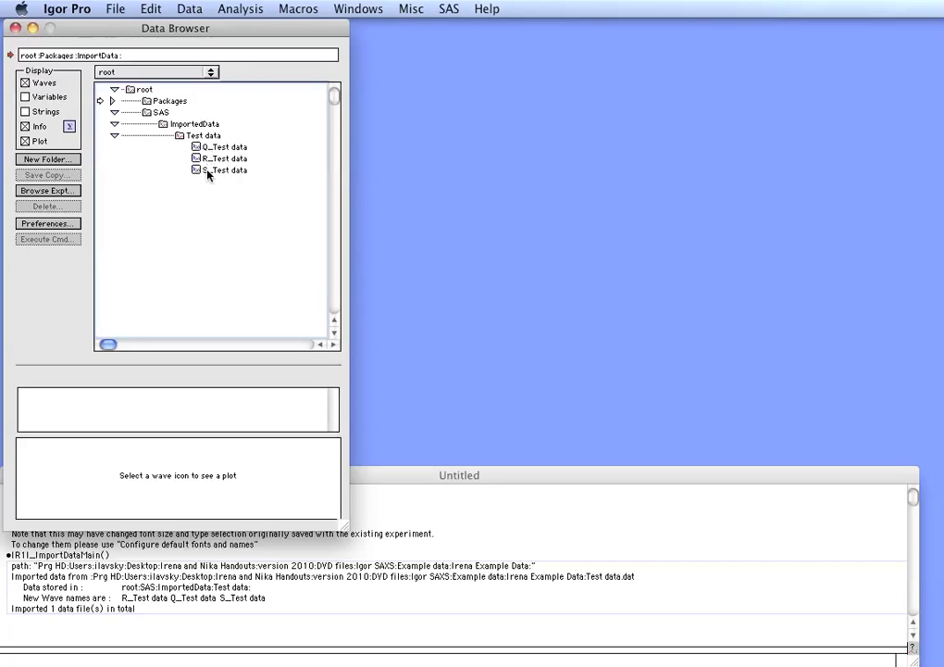
click(449, 9)
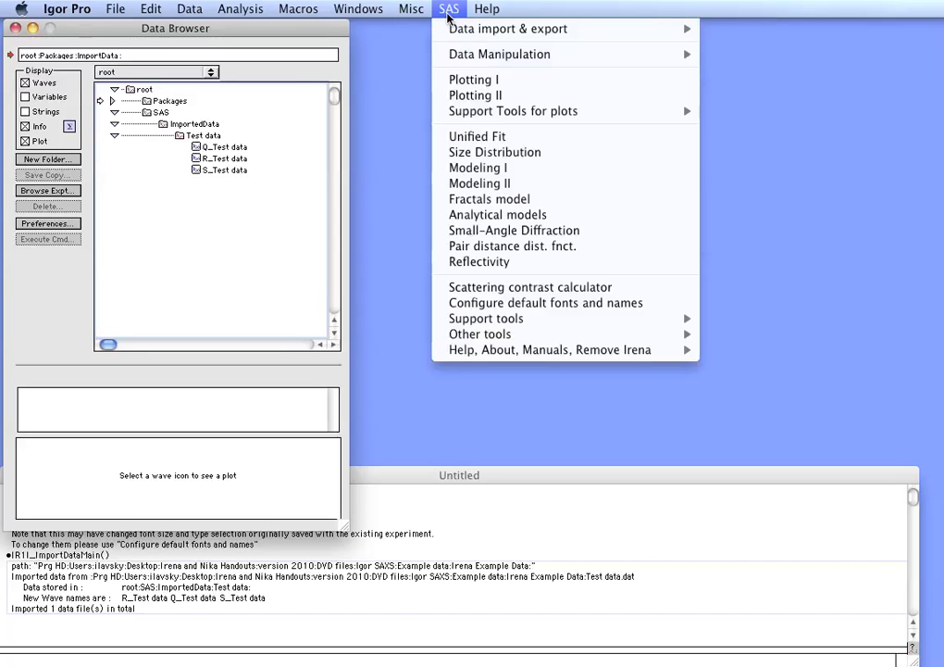
Step: Launch Modeling II and select the QRS-named 'Test data' folder as its input data
click(482, 184)
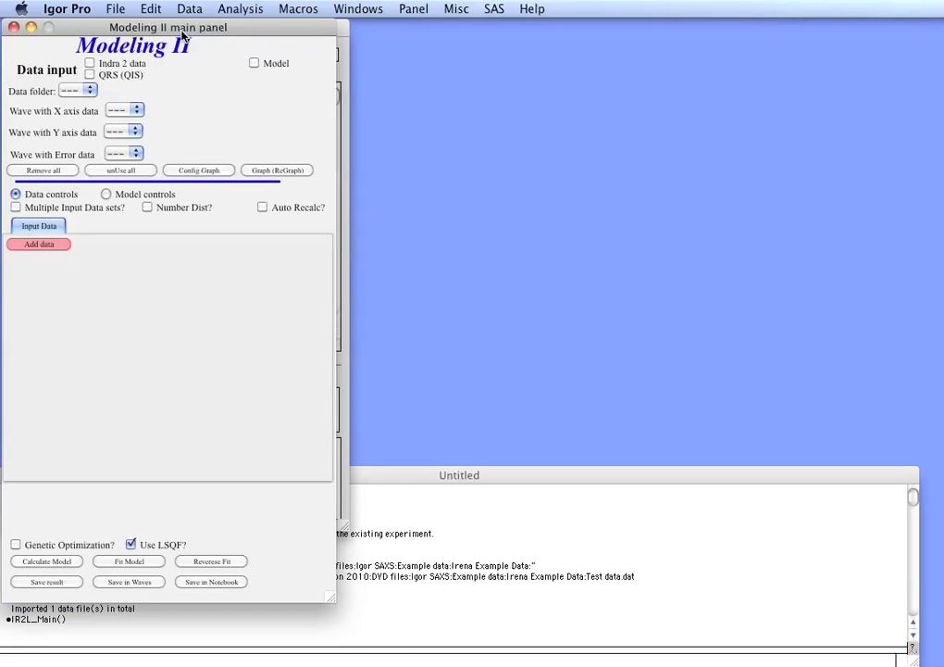
drag(144, 27, 143, 26)
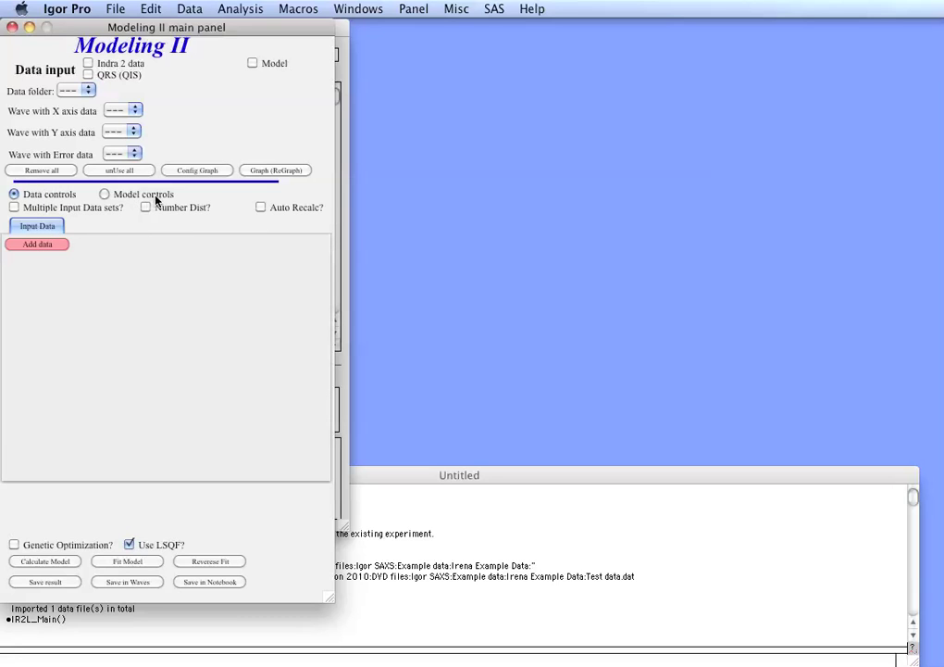
click(89, 75)
click(86, 90)
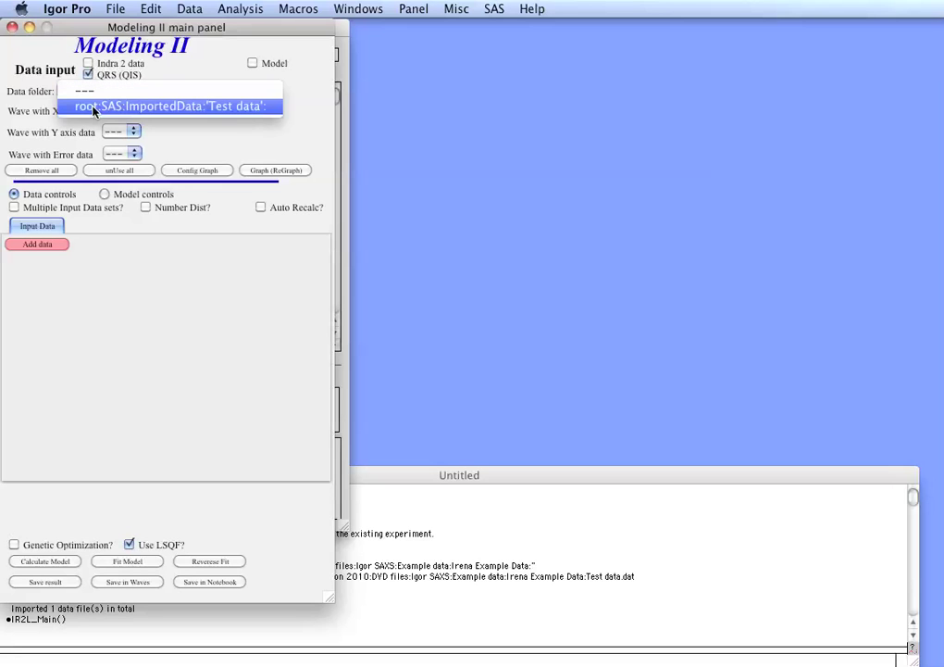
click(93, 109)
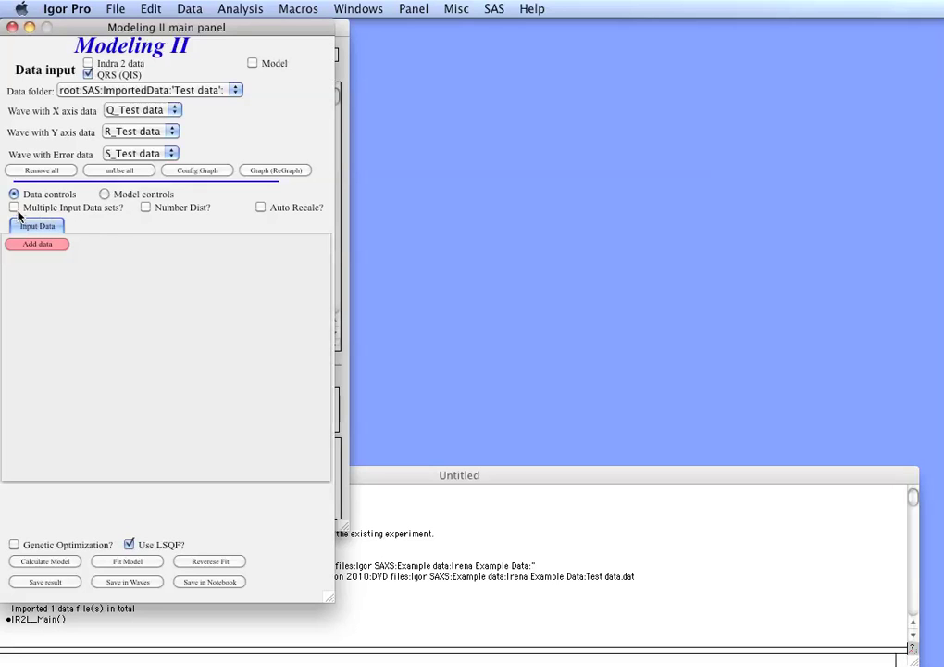
Step: Add the Test data to the fit so R_Test data is graphed against Q
click(27, 247)
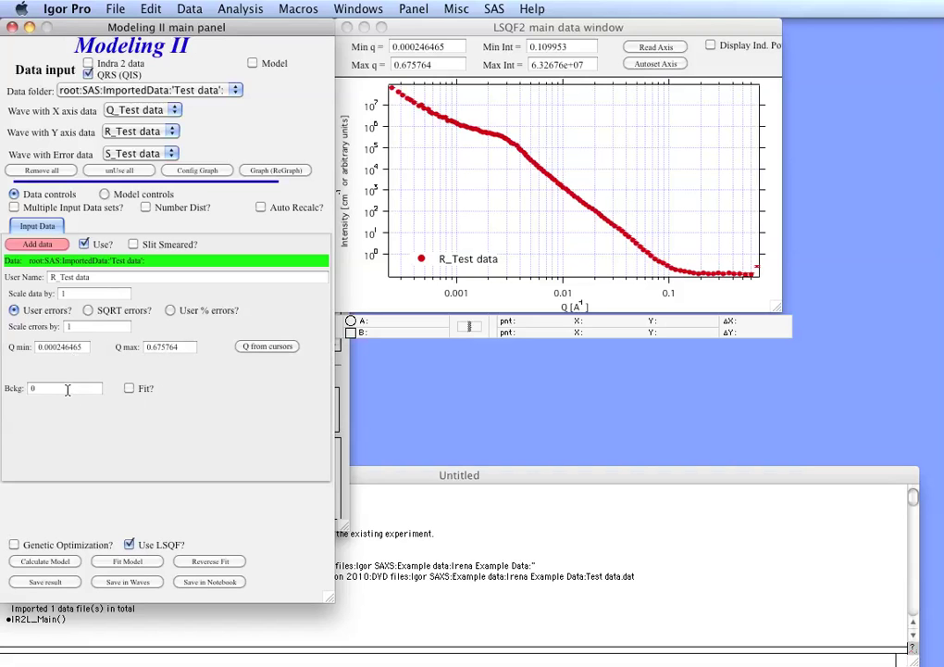
click(398, 218)
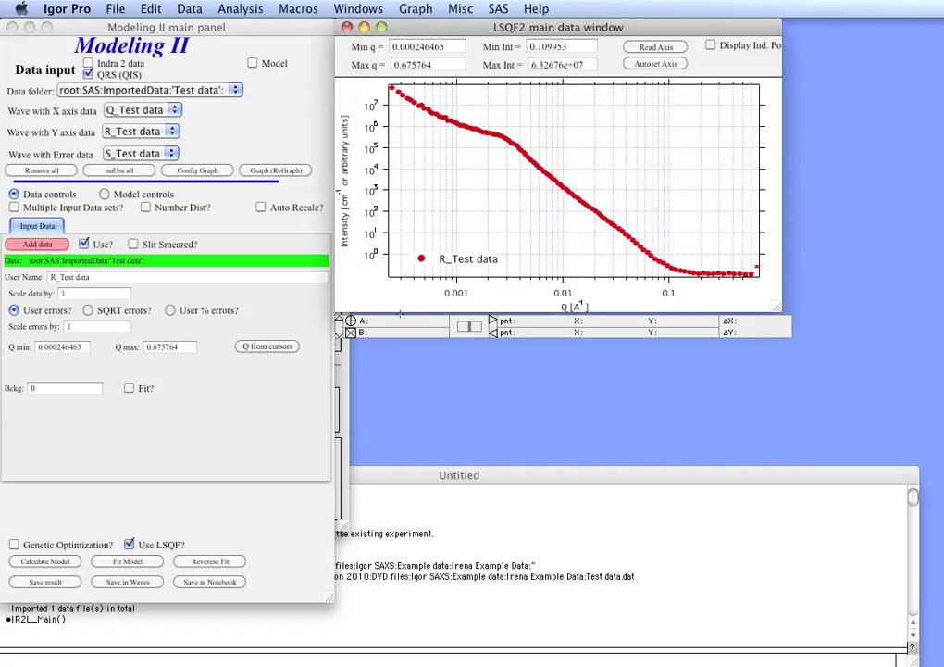
Step: Mark the data near Q 0.21 with cursor B and set the background to 0.12
mouse_move(350, 330)
mouse_down()
mouse_move(705, 288)
mouse_move(701, 271)
mouse_up()
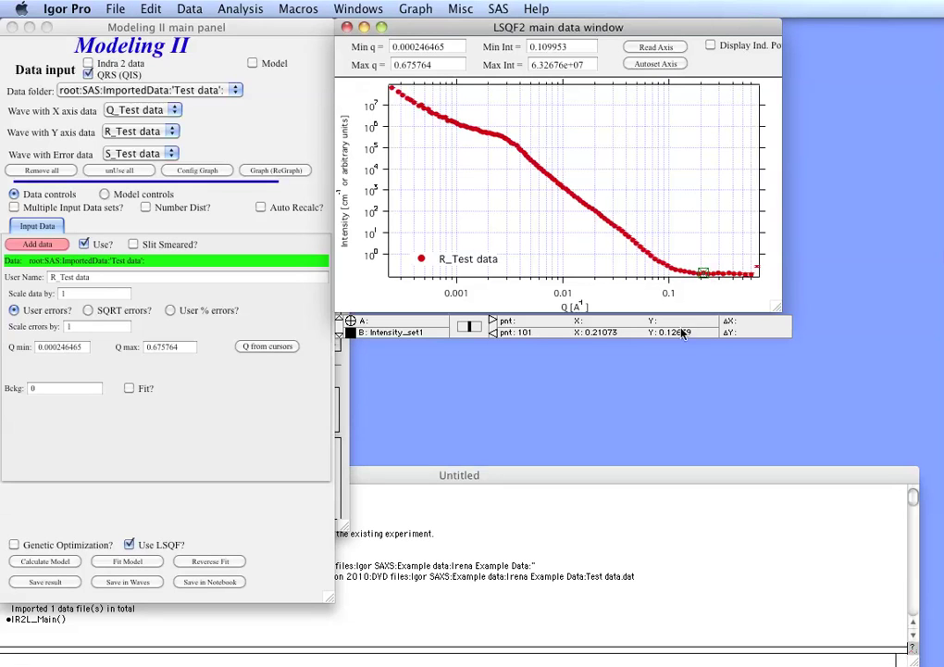
click(44, 388)
click(45, 389)
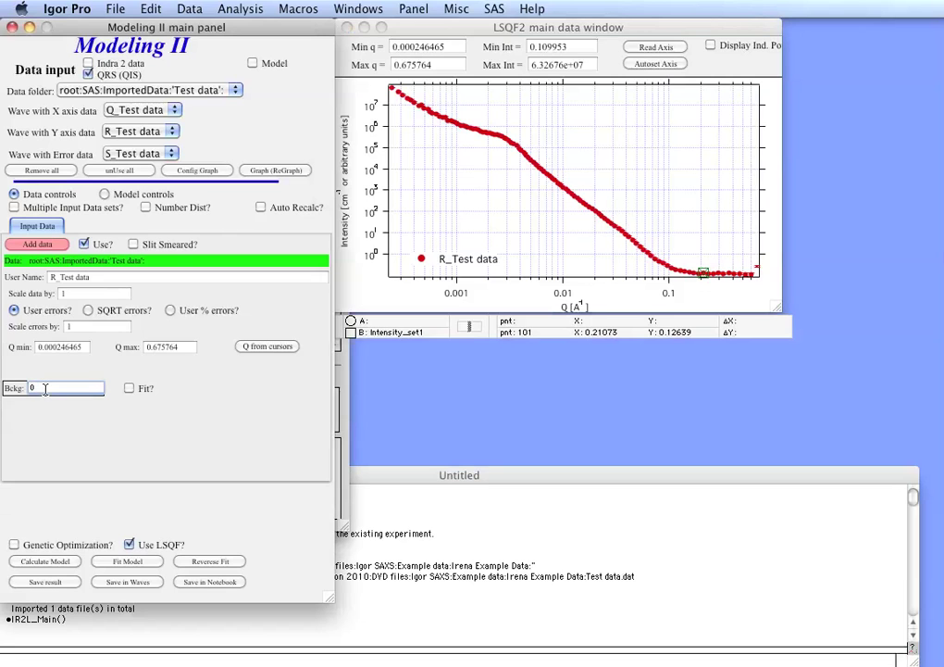
key(Return)
click(359, 258)
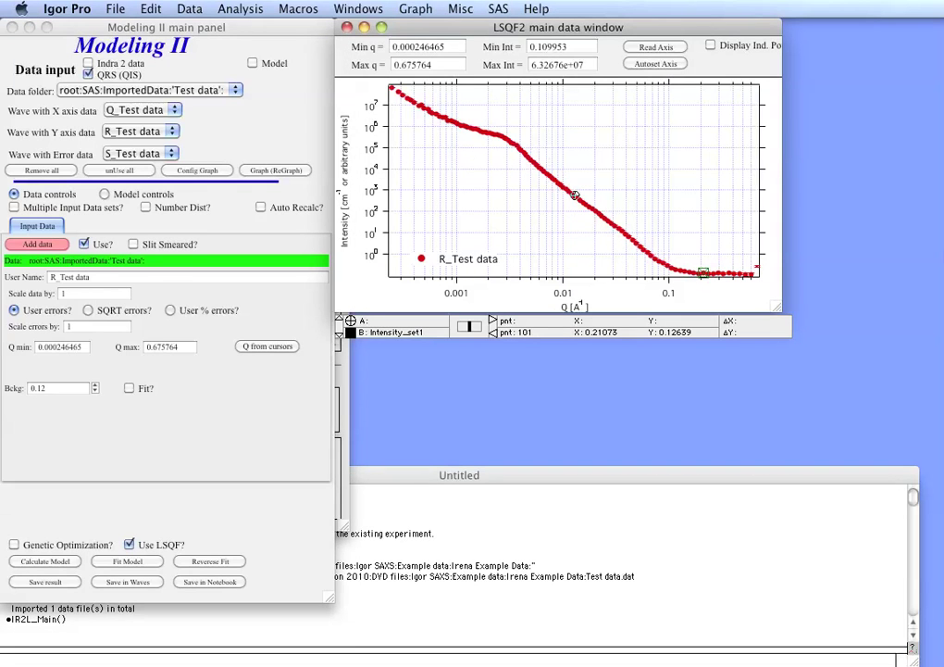
Step: Mark Q 0.0147 with cursor A and set the fit range to 0.0146582–0.21073 from cursors
drag(350, 321, 581, 203)
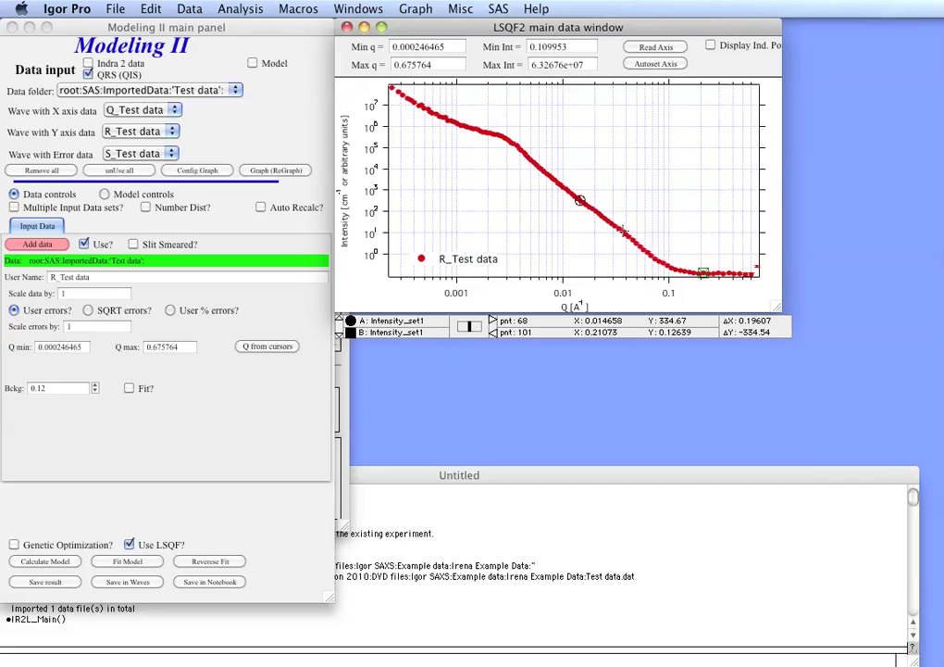
click(151, 374)
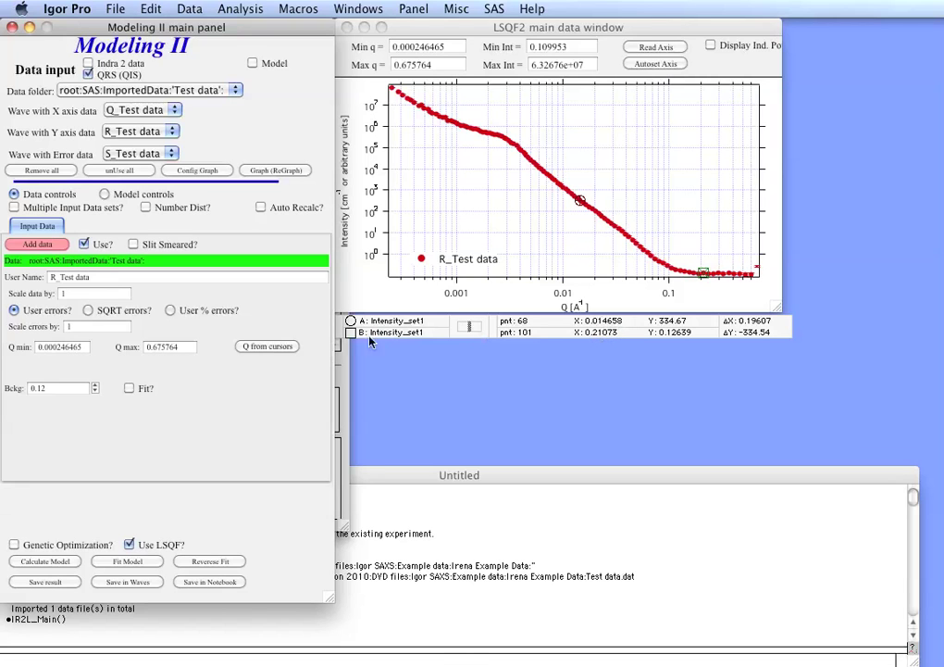
click(267, 347)
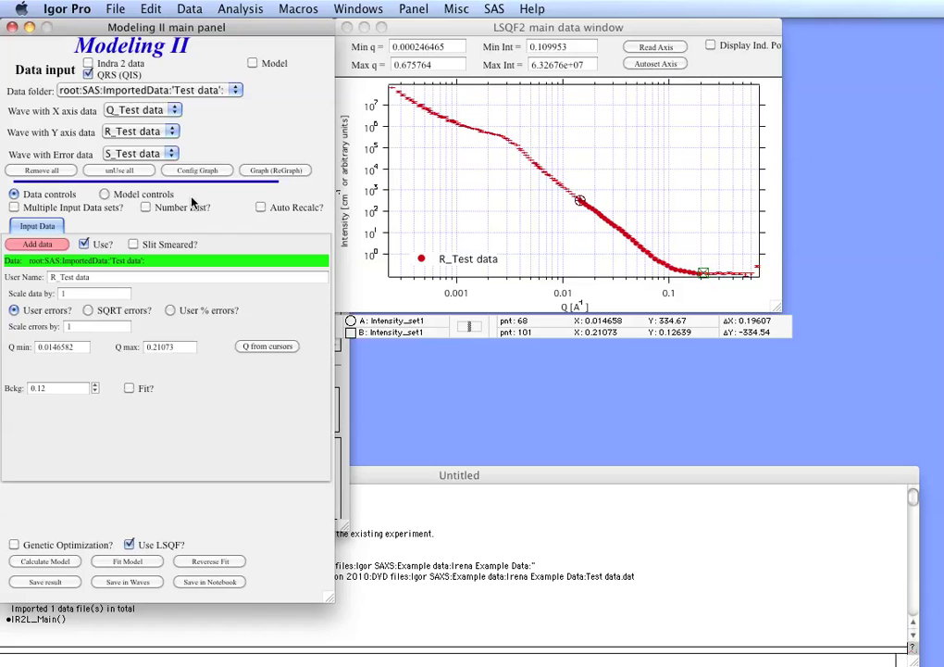
Step: Enable population 1 (Spheroid, LogNormal distribution) in the Modeling II model controls
click(104, 195)
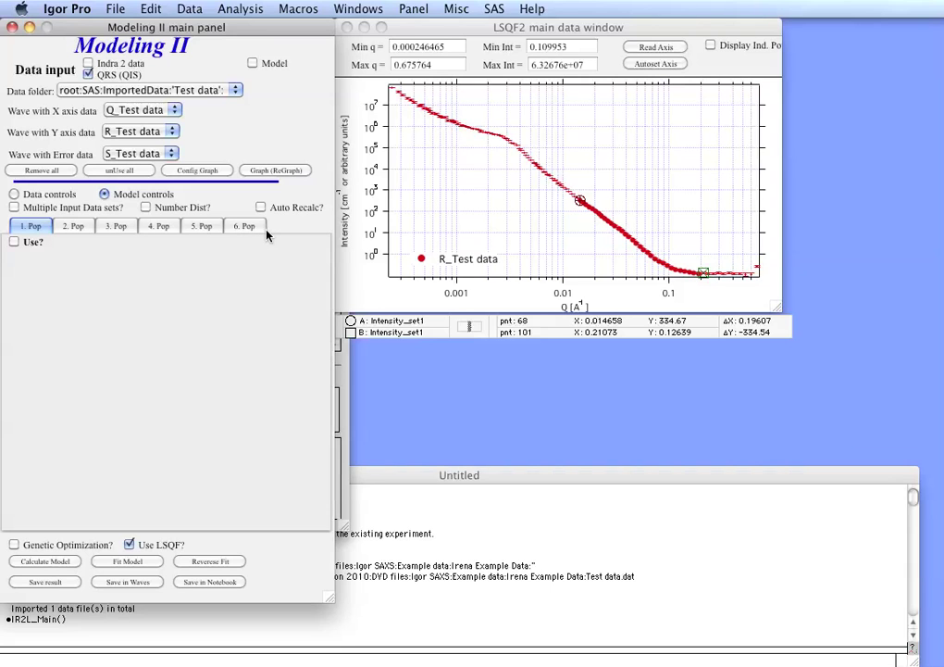
click(14, 242)
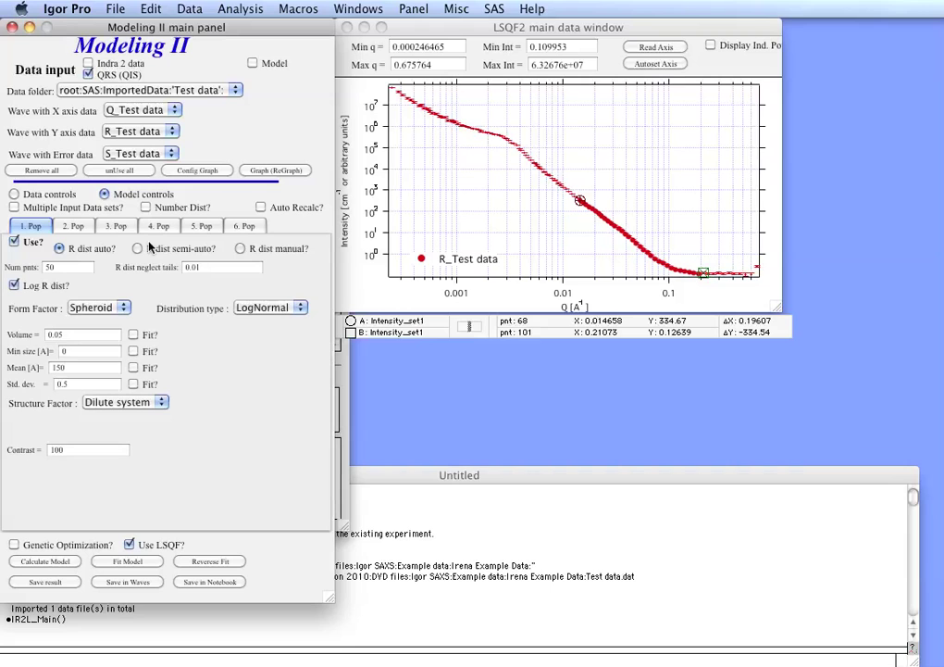
Step: Turn on Auto Recalc and give population 1 contrast 1094 and volume 0.0014071
click(262, 208)
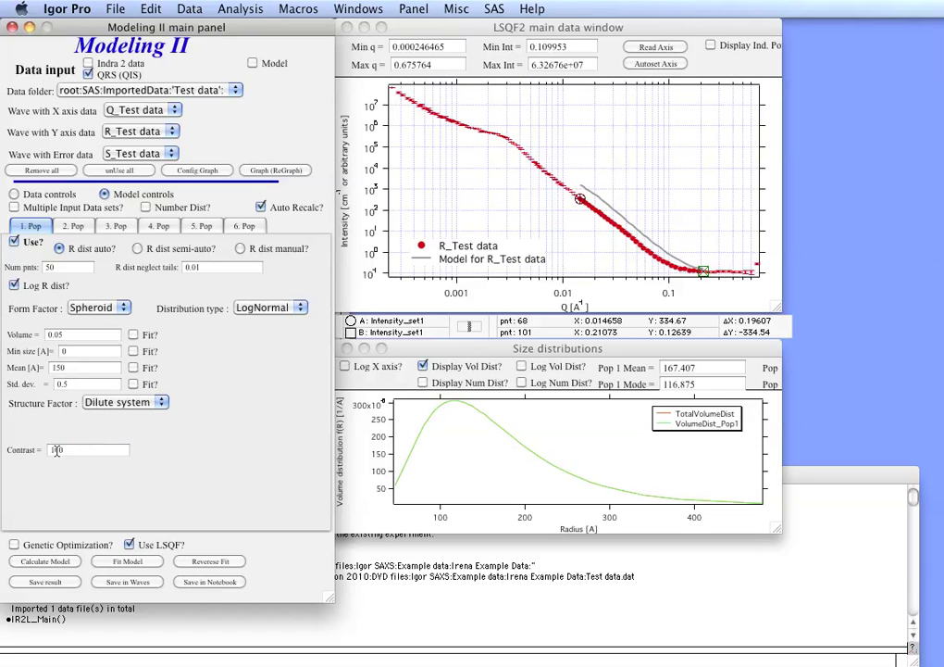
click(56, 450)
key(BackSpace)
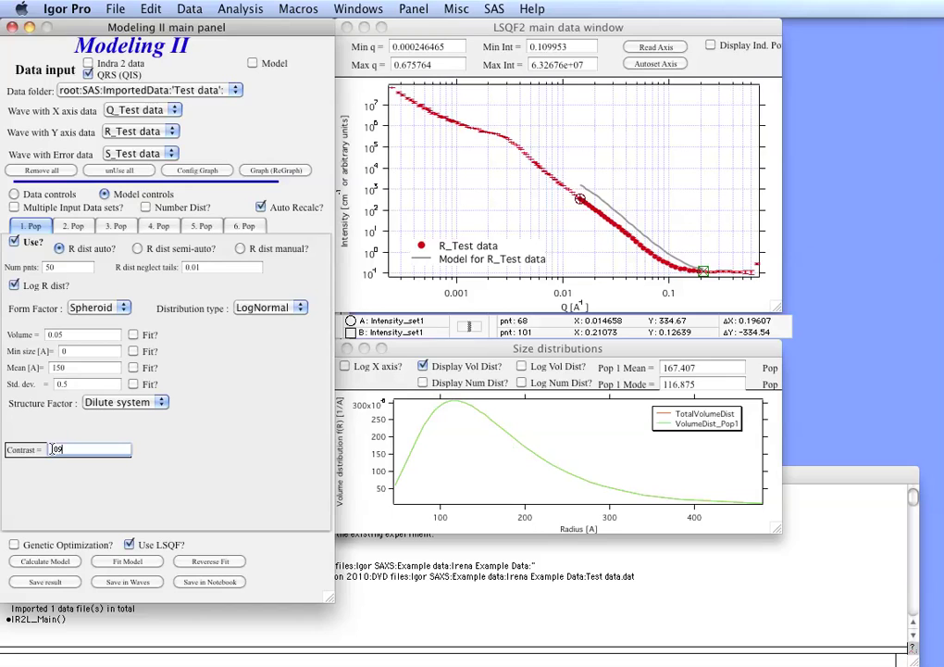
key(Return)
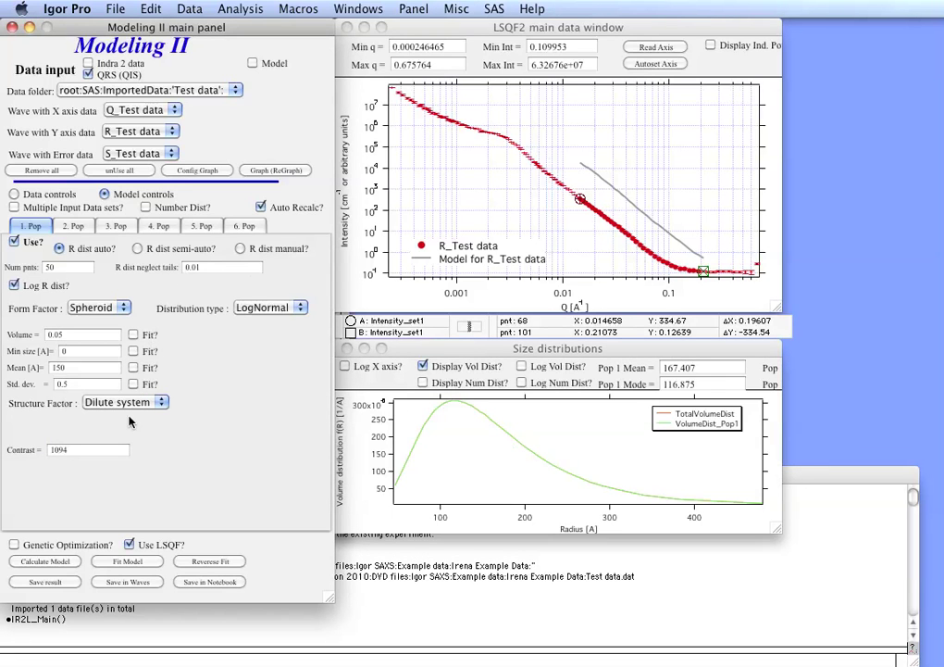
click(79, 337)
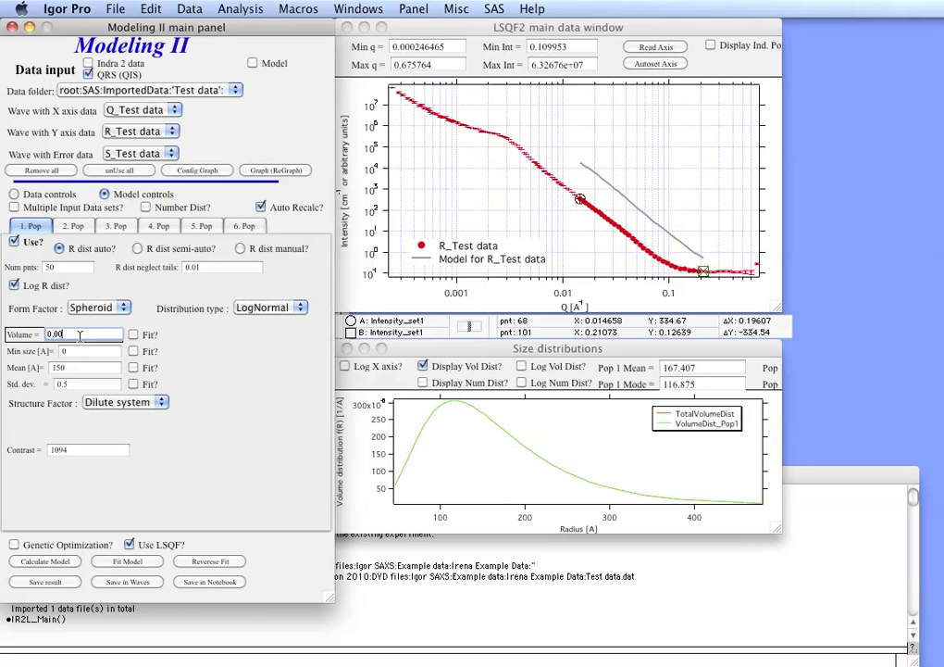
key(Return)
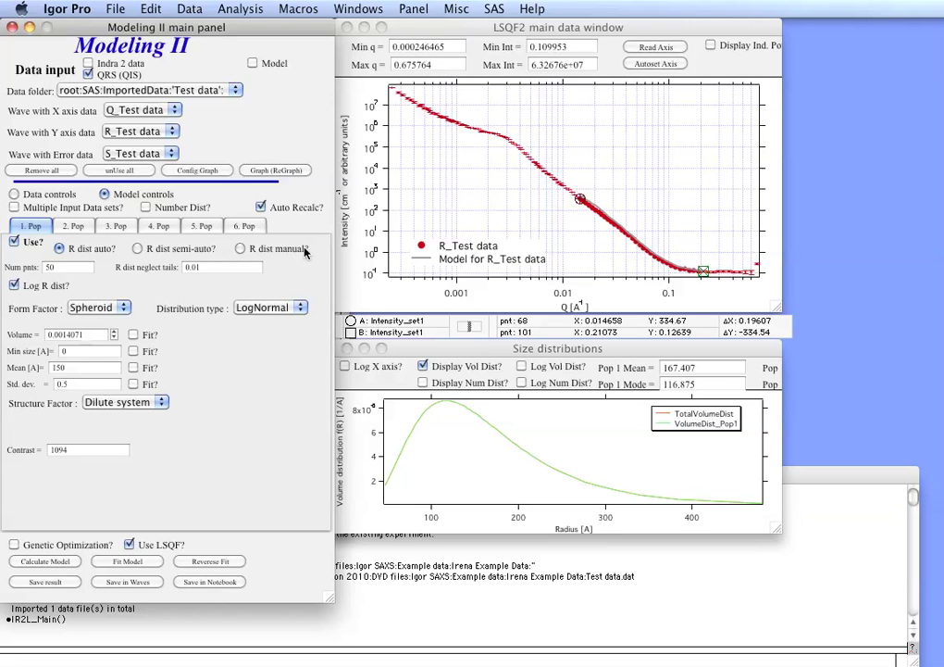
Step: Move cursor A to q≈0.0017 and set the fit's Q min to 0.00167705 from cursors
click(15, 193)
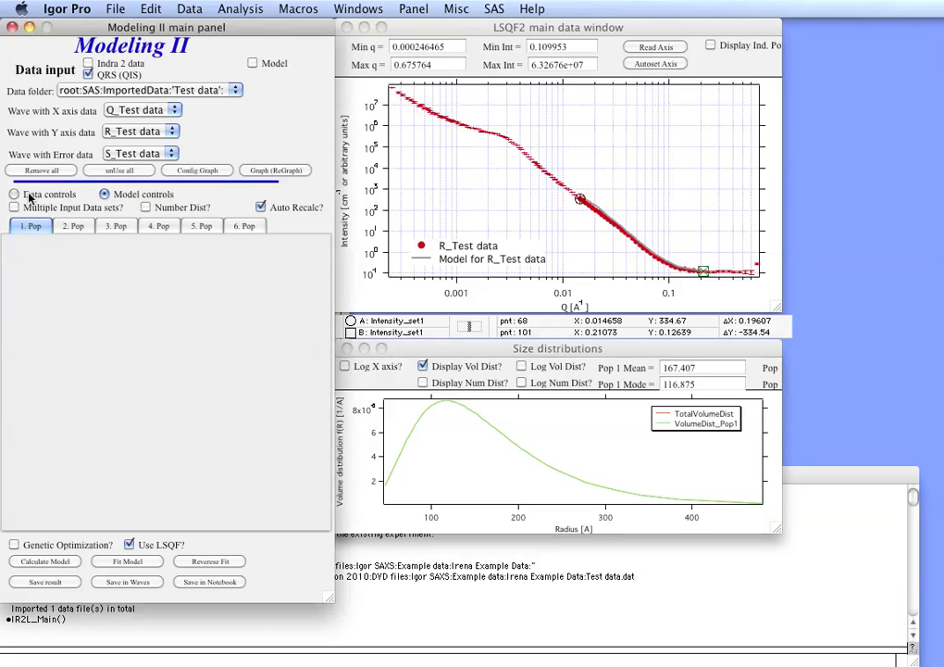
click(443, 198)
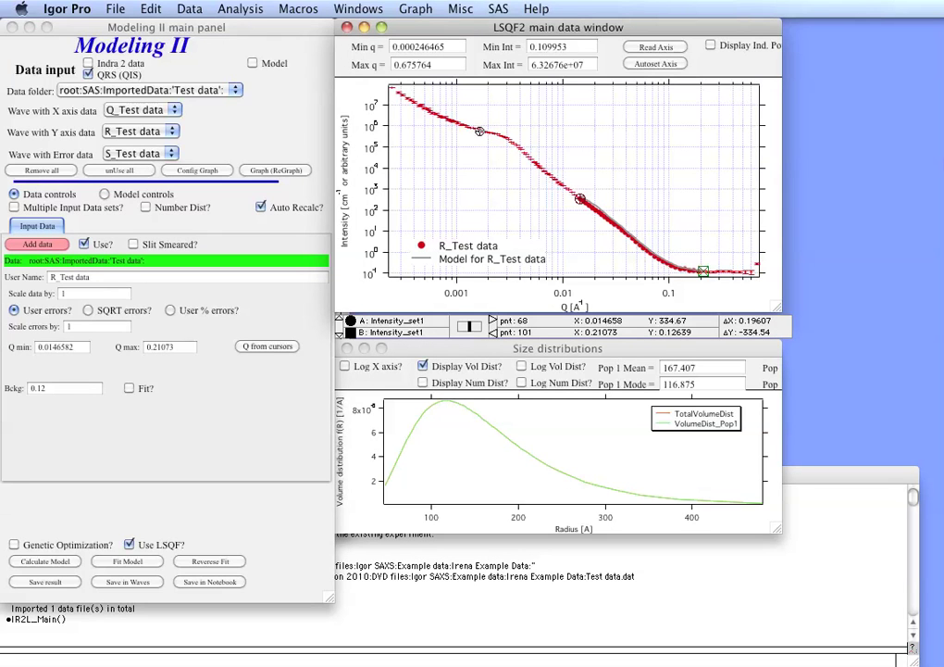
drag(479, 131, 481, 131)
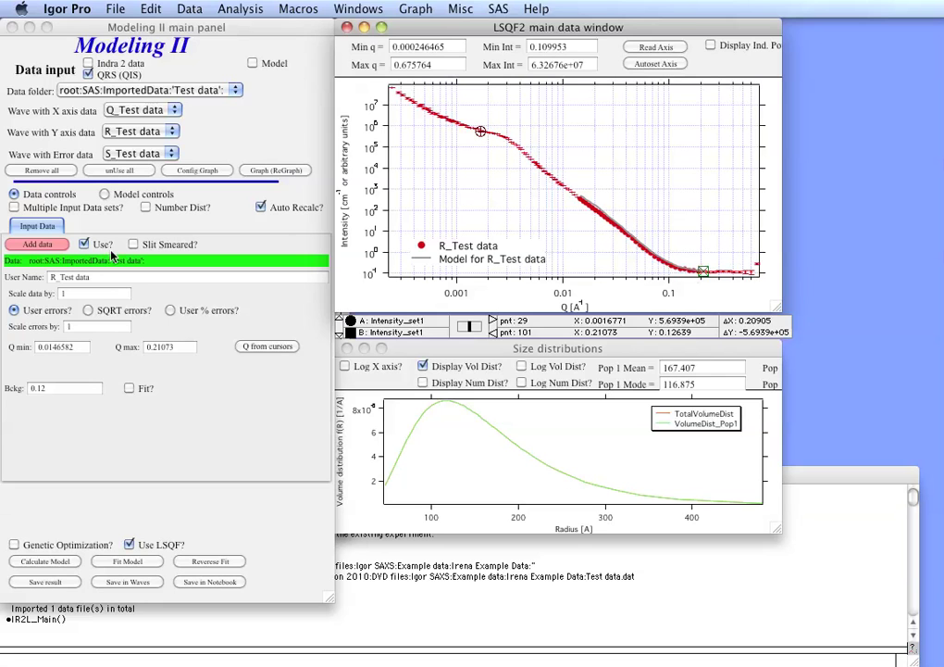
click(257, 359)
click(266, 347)
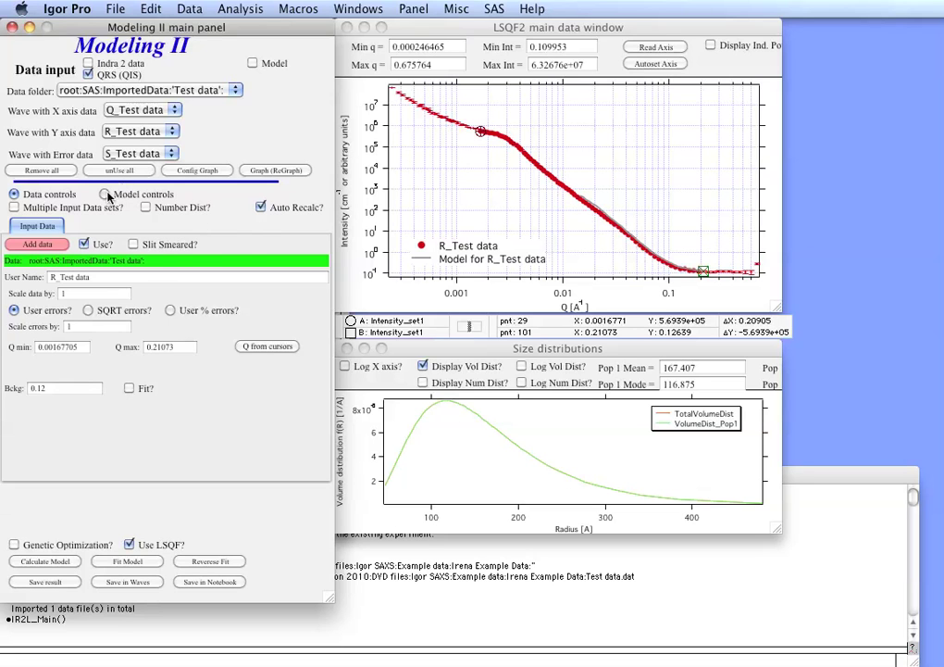
click(105, 195)
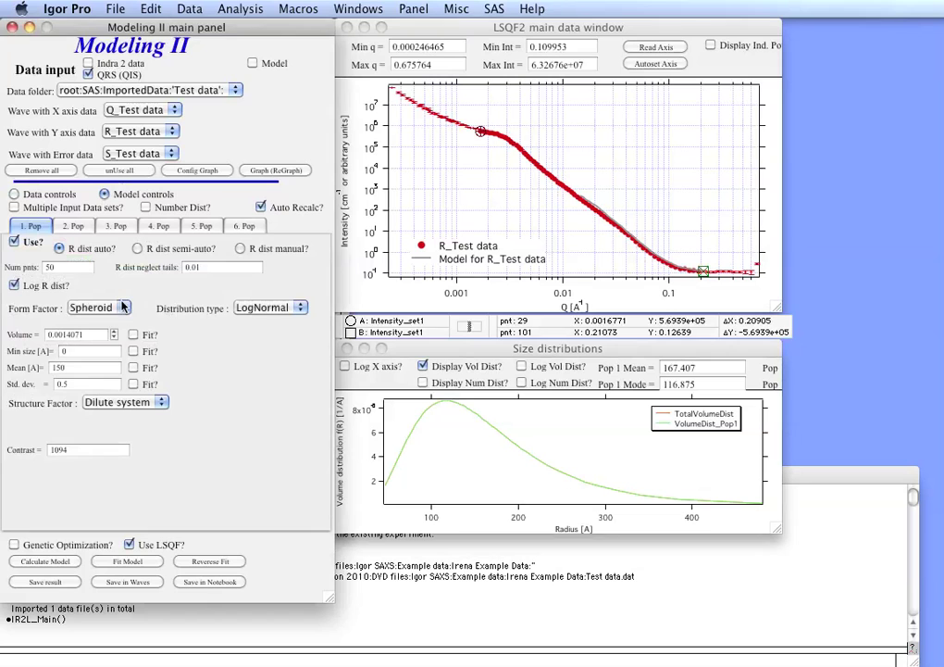
Step: Recalculate the model curve over the widened Q range, exposing its low-Q mismatch
click(51, 561)
click(77, 229)
Step: Enable population 2 with mean size 1000 and standard deviation 0.3
click(15, 243)
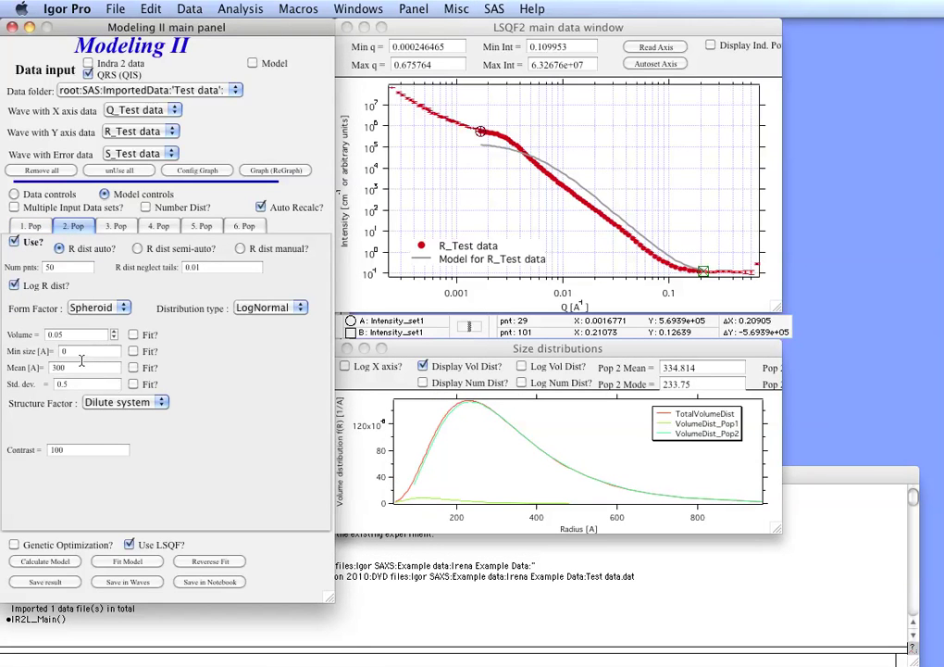
click(50, 368)
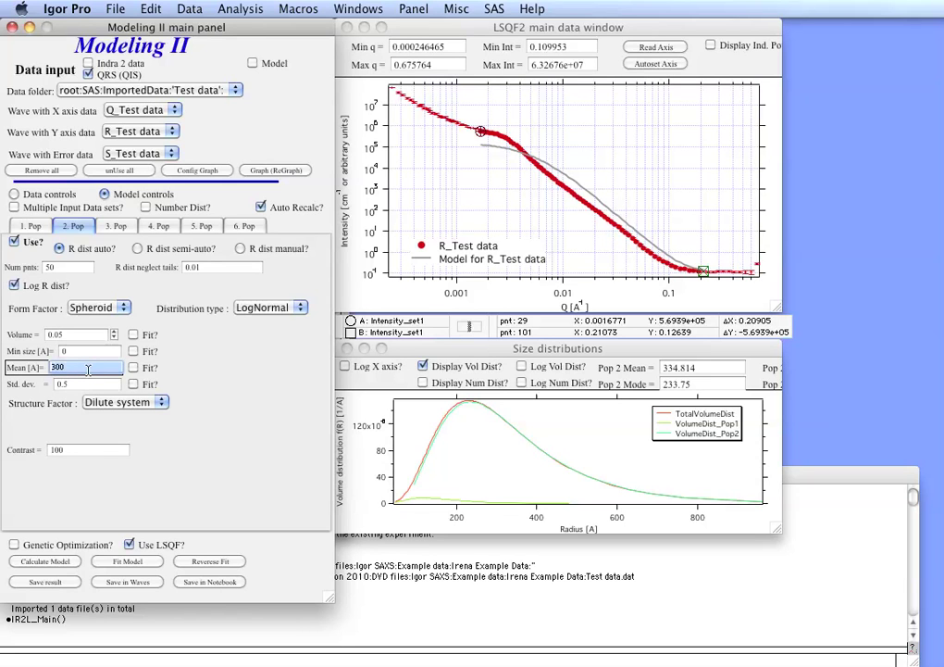
text(1)
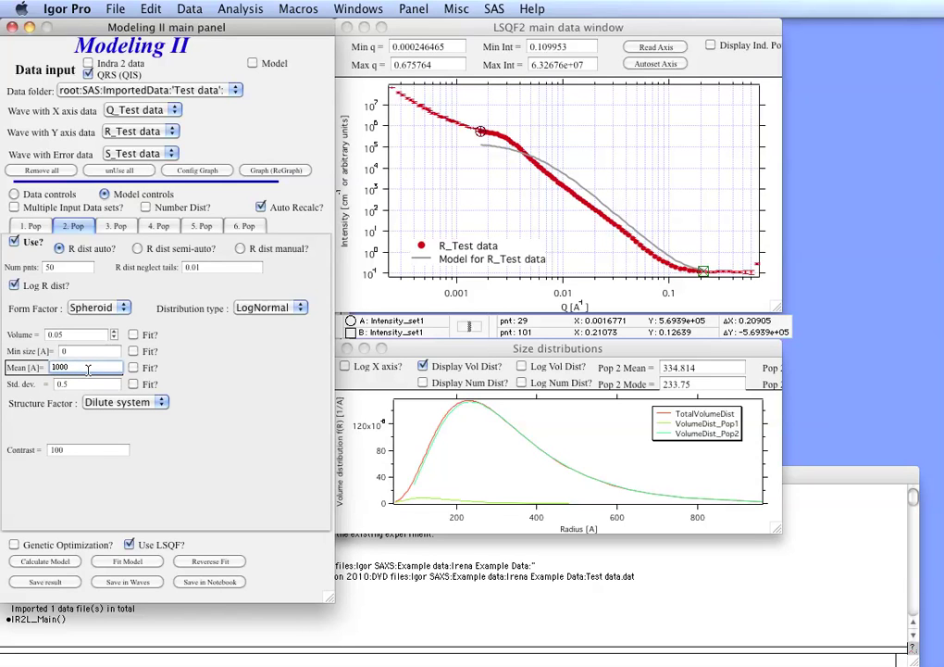
text(000)
key(Return)
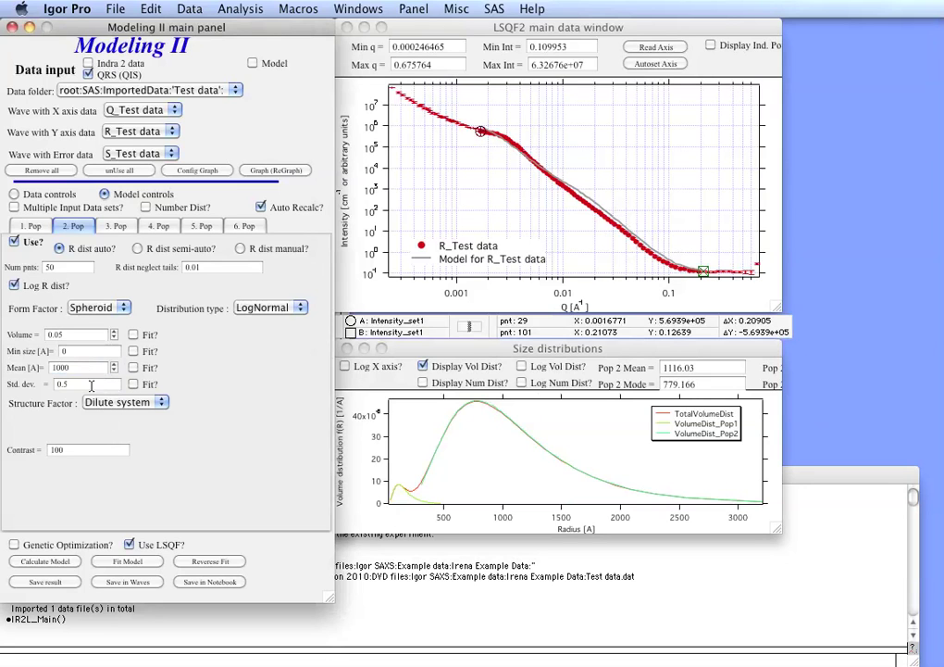
click(91, 386)
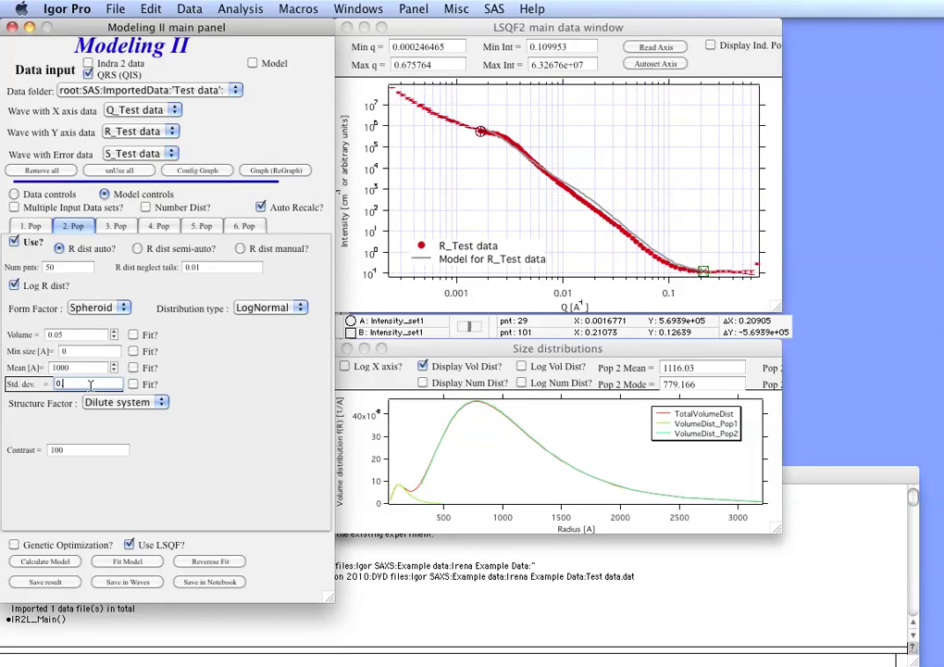
text(0.3)
key(Return)
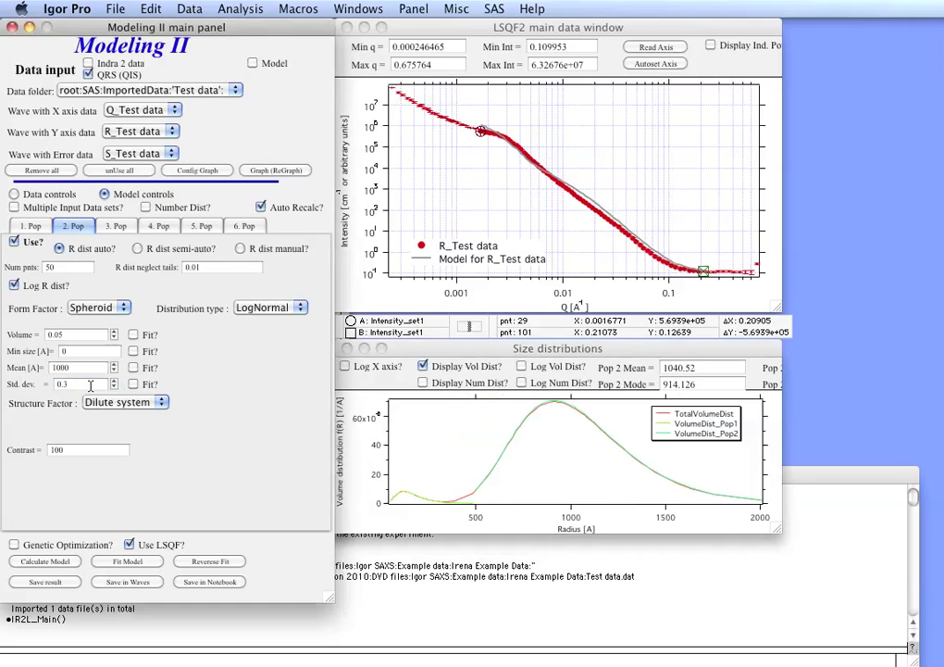
Step: Give population 2 contrast 1094, volume 0.005 and mean size 900, and fit its volume
click(84, 450)
text(109)
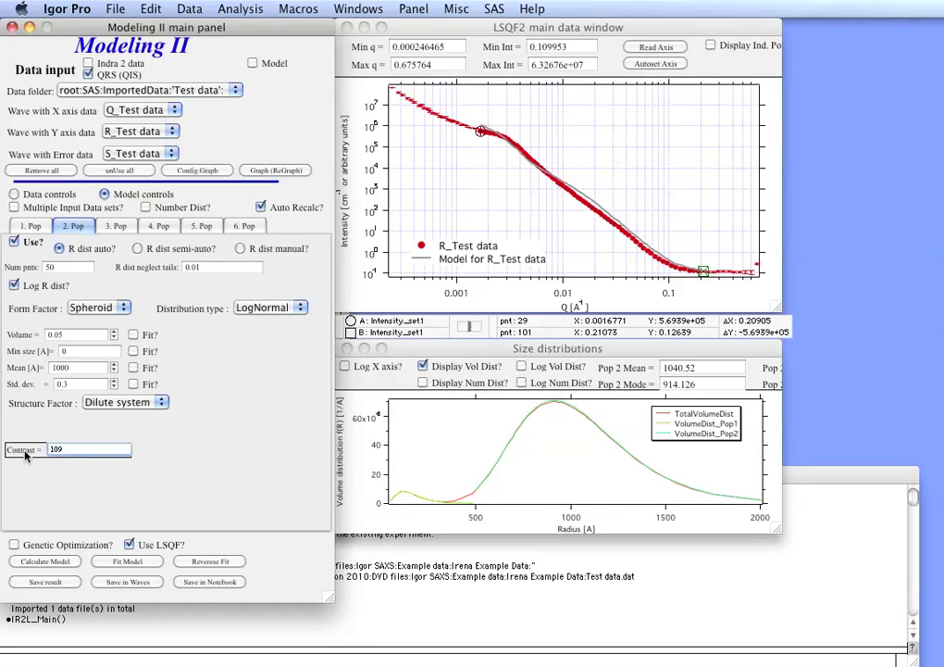
text(4)
key(Return)
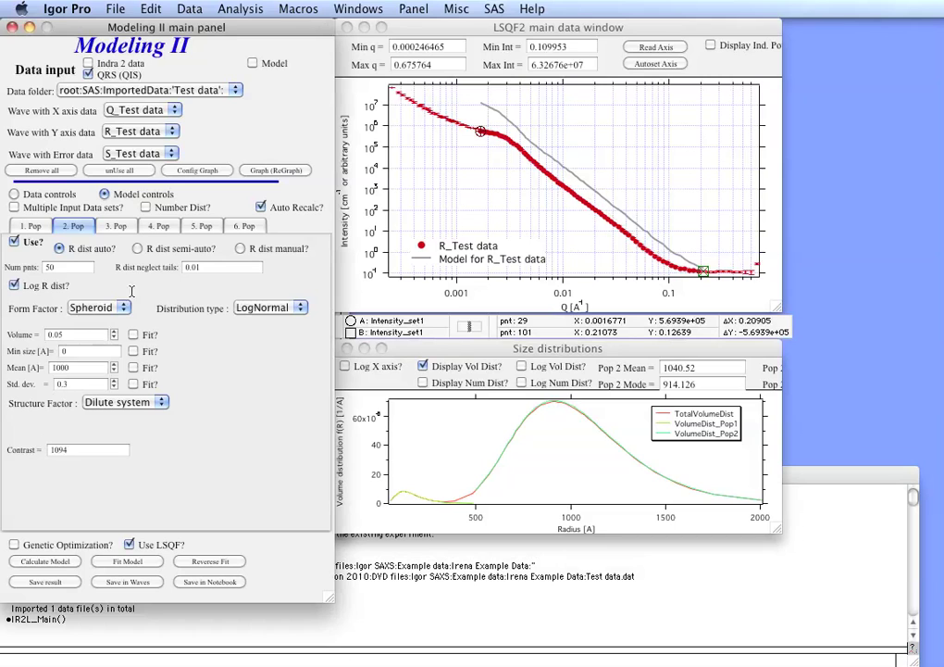
click(72, 335)
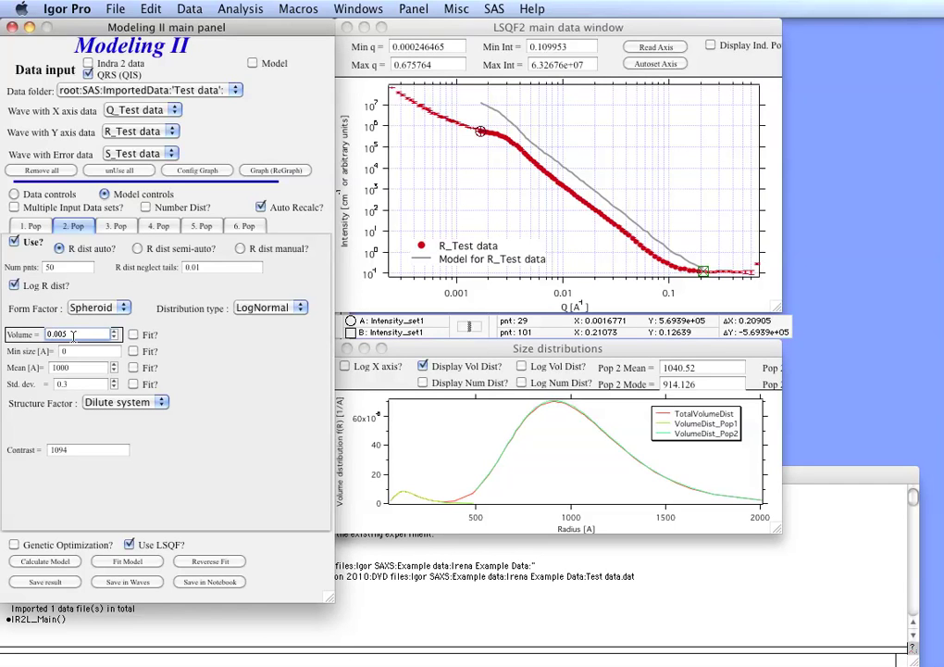
key(Return)
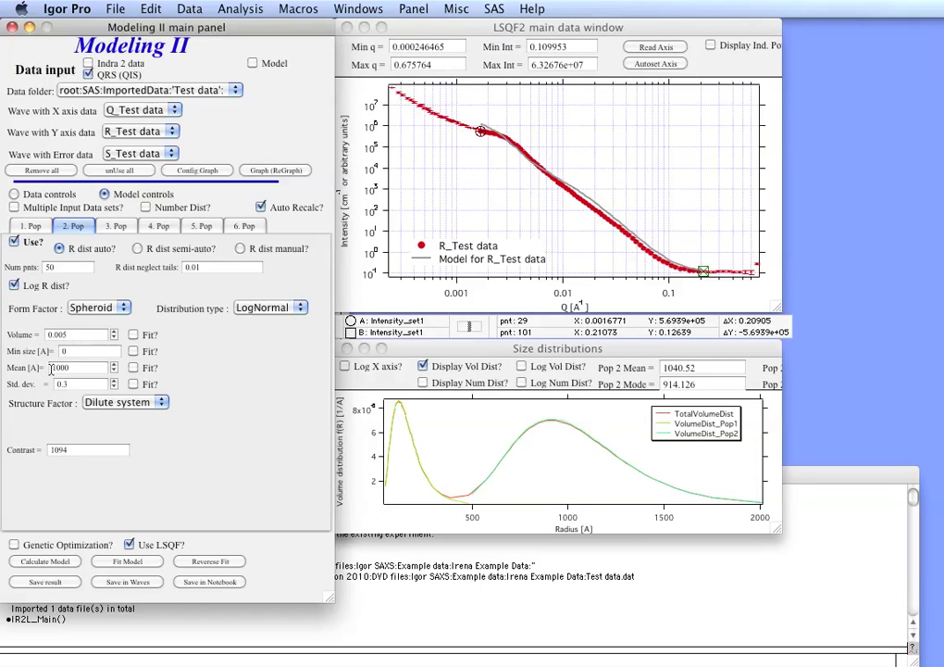
click(77, 367)
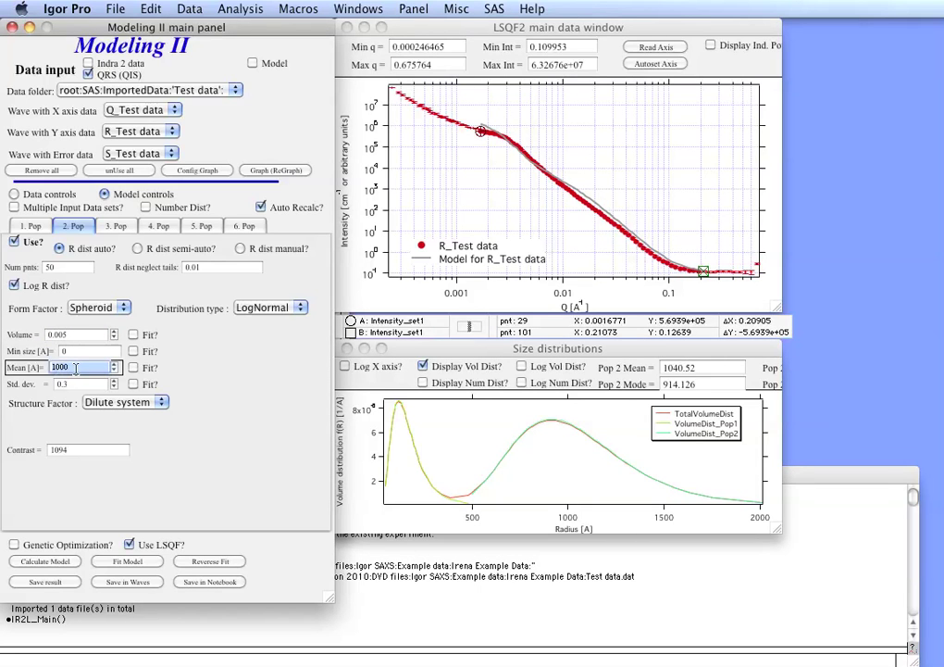
text(9)
key(Return)
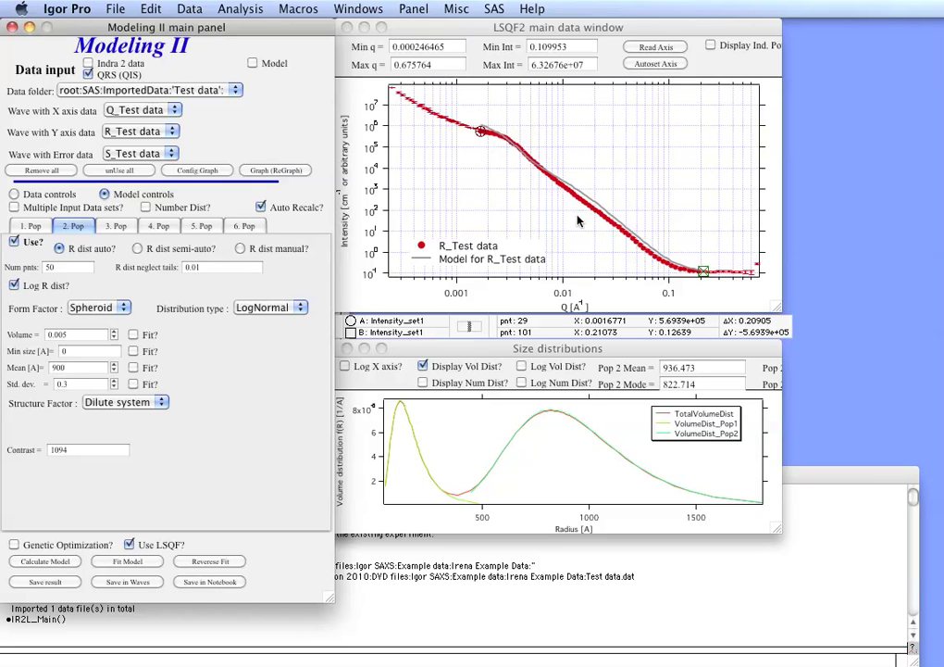
click(134, 335)
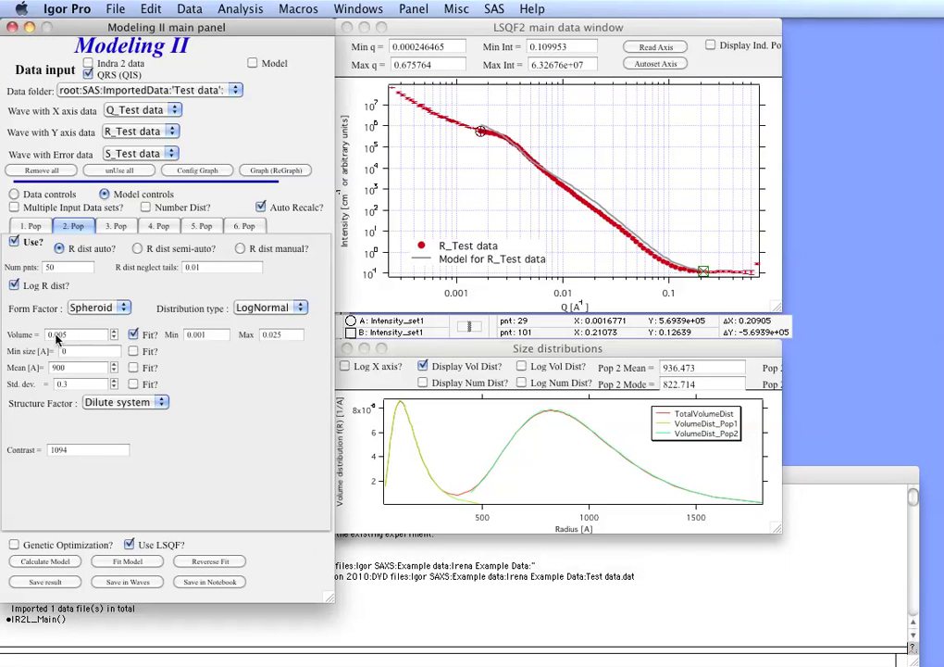
Step: Enable fitting of population 2's mean size and population 1's volume and mean size
click(133, 368)
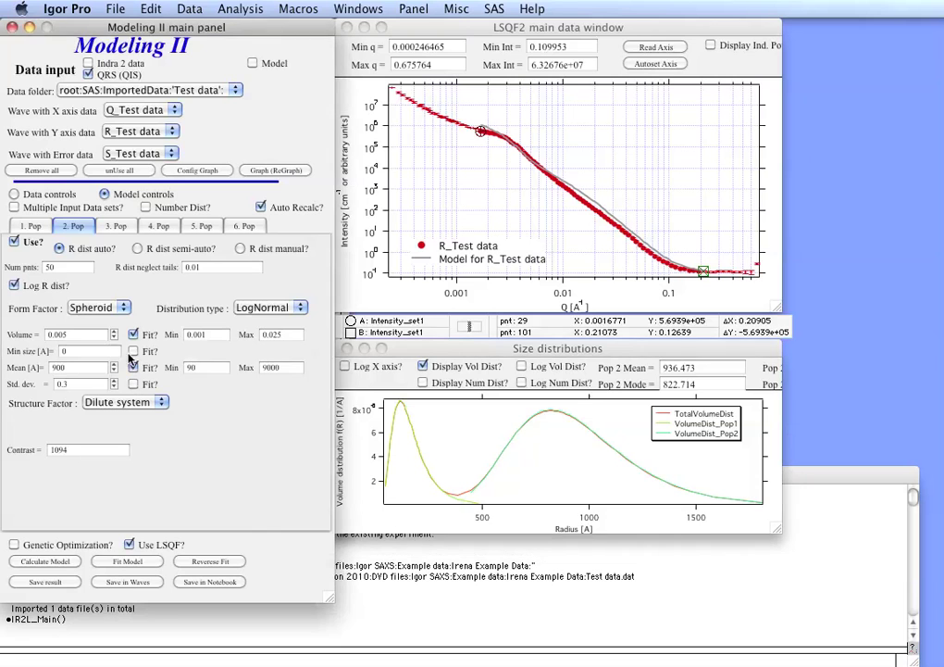
click(20, 226)
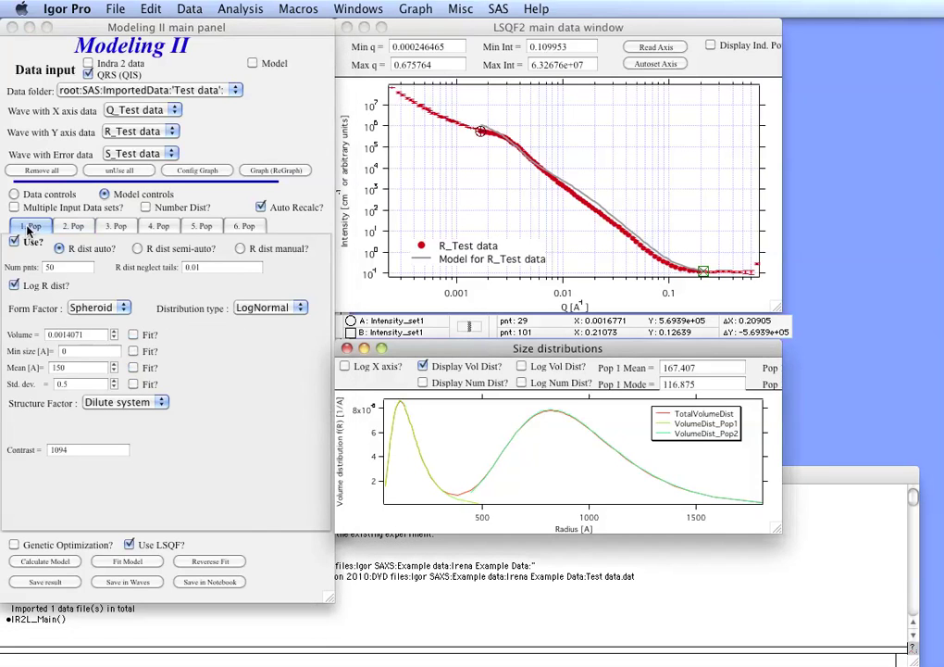
click(137, 355)
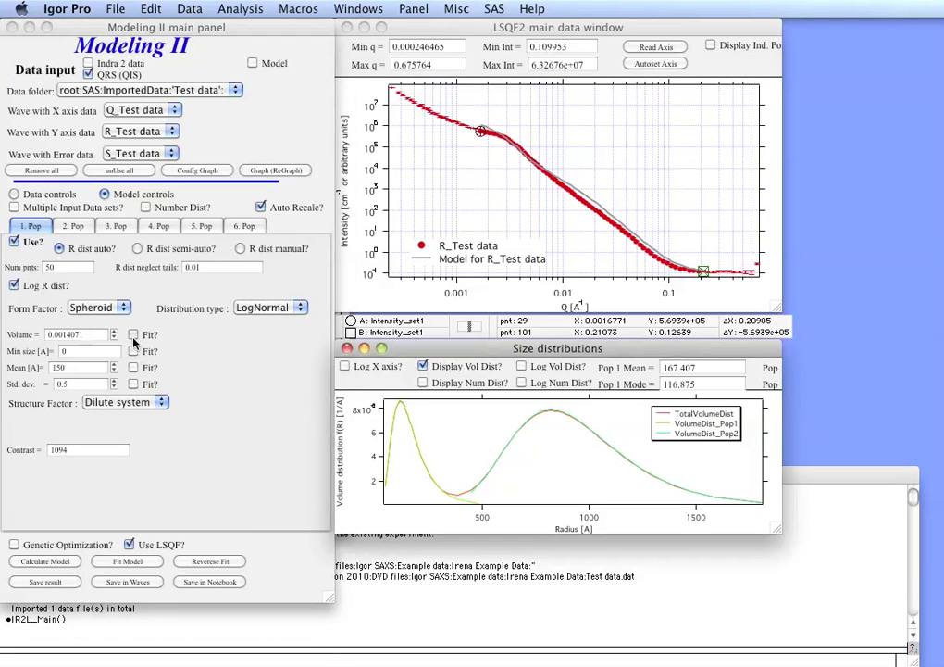
click(133, 334)
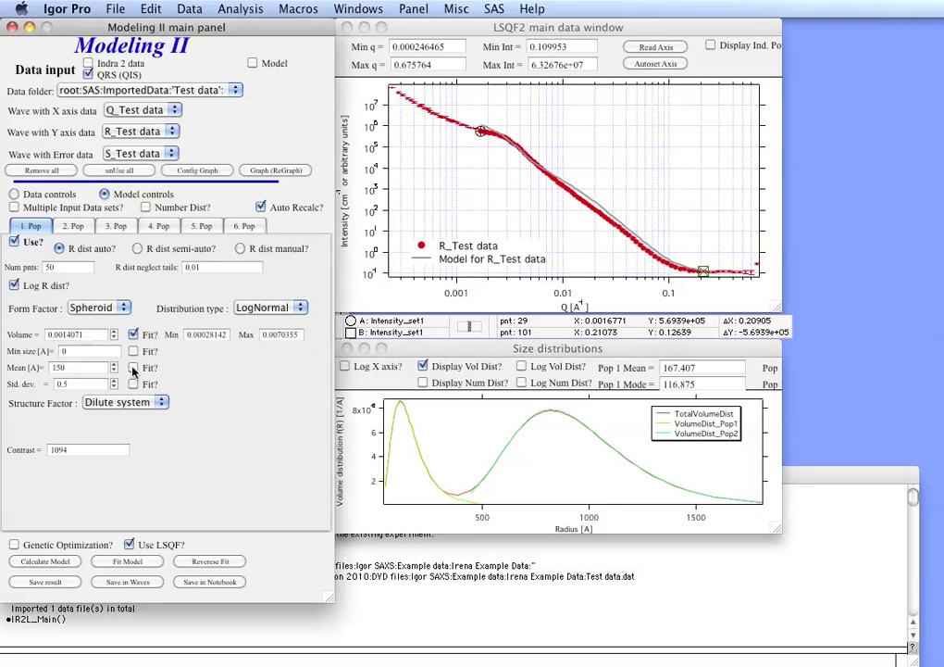
click(133, 368)
click(134, 368)
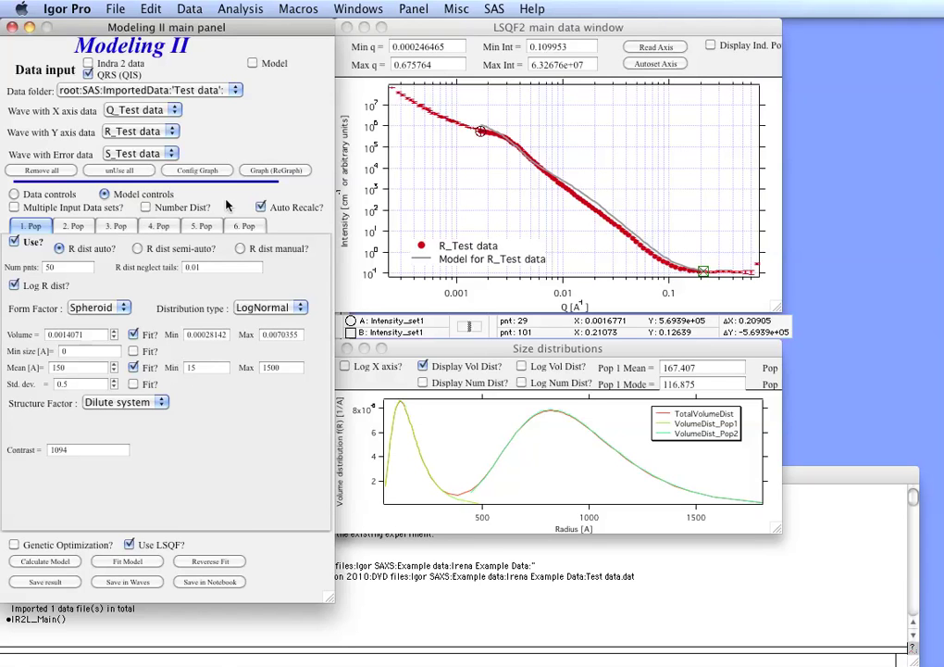
Step: Run the least-squares fit, refining population 1 to volume 0.00028142 and mean 138.583
click(129, 561)
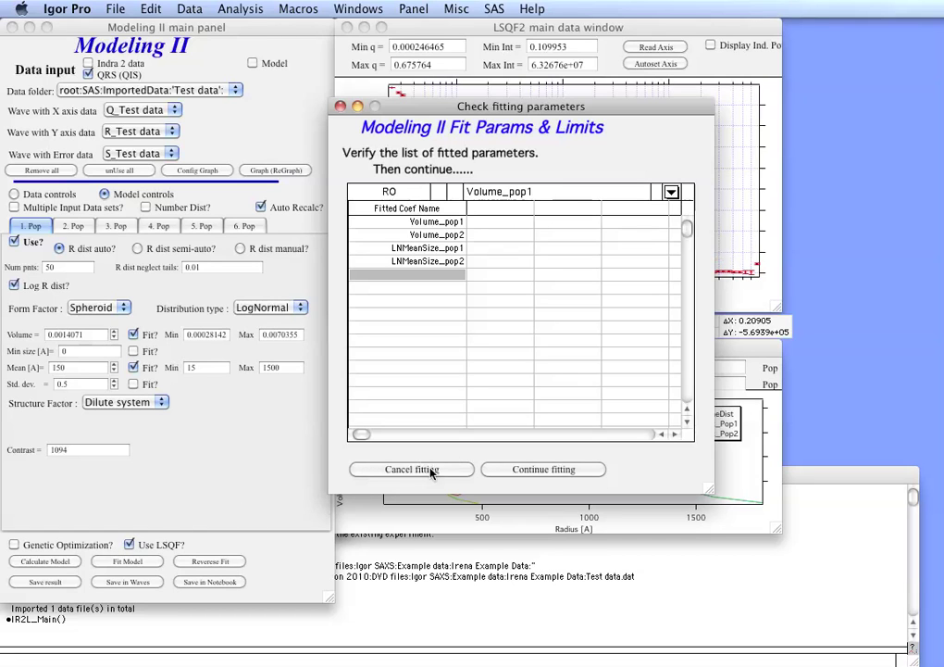
click(545, 469)
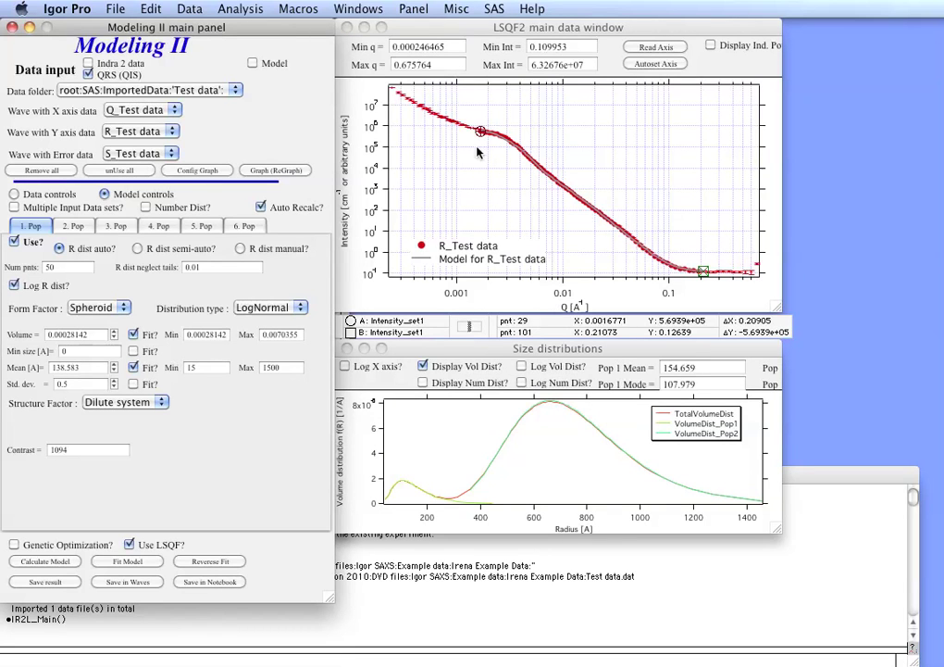
click(550, 137)
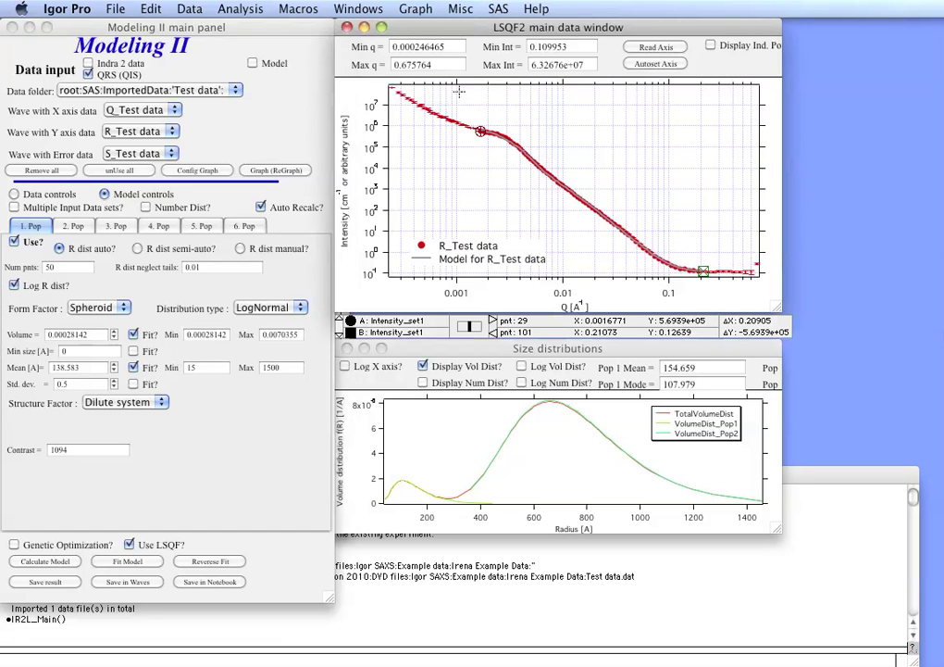
Step: Zoom the data graph to q 0.00146585–0.253461 and read that axis range into the limits
drag(474, 111, 712, 275)
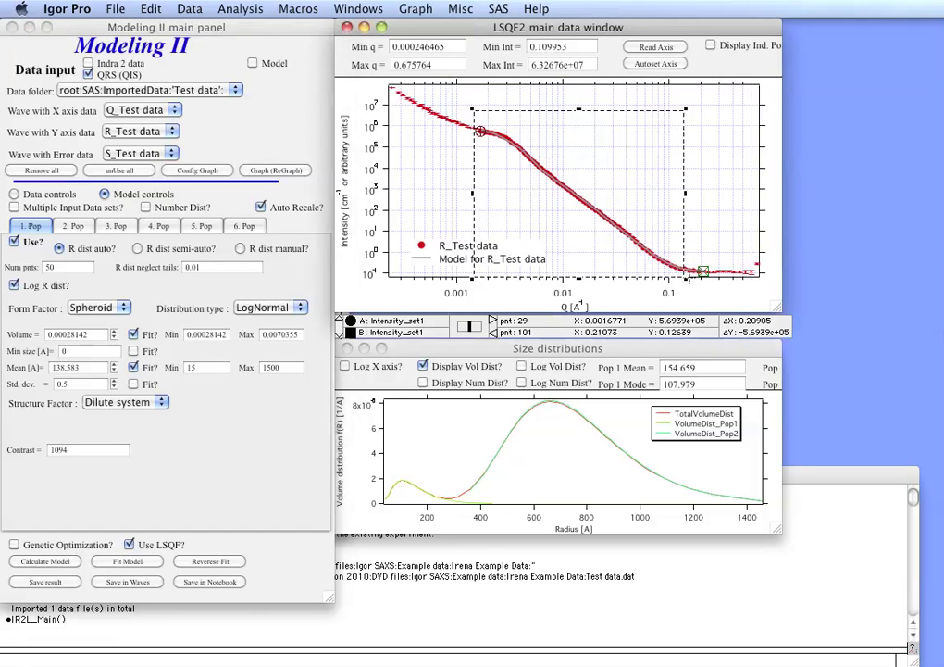
click(597, 167)
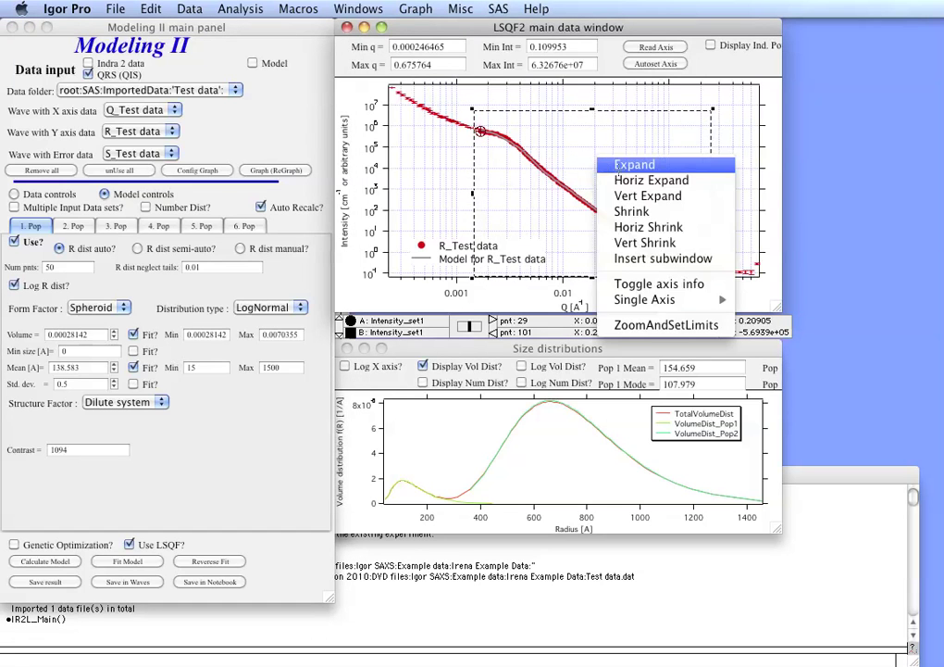
click(620, 164)
click(655, 47)
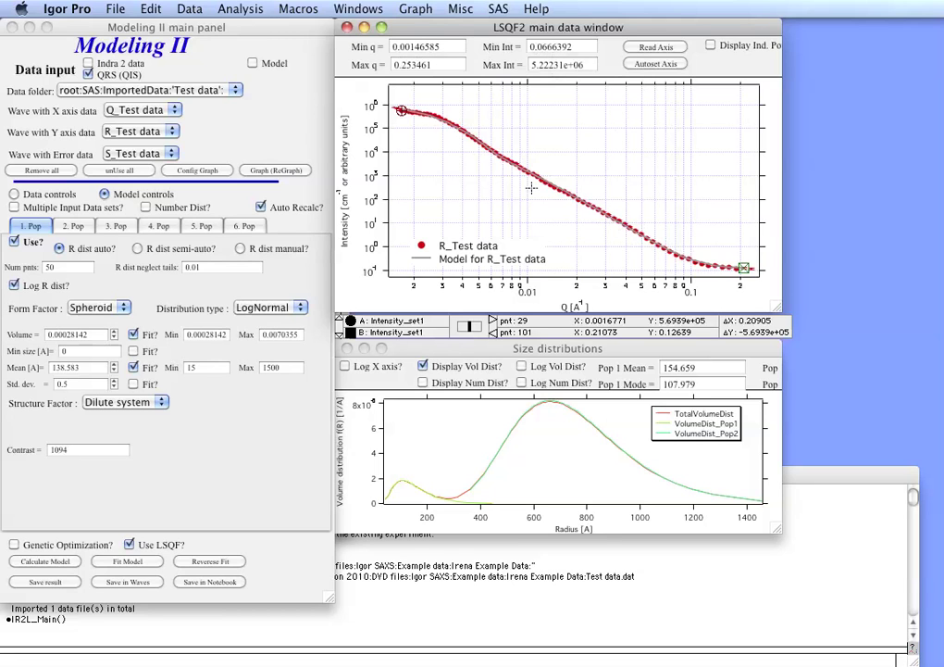
Step: Enable std. dev. fitting for population 2 (0.03–3) and population 1 (0.05–5)
click(129, 369)
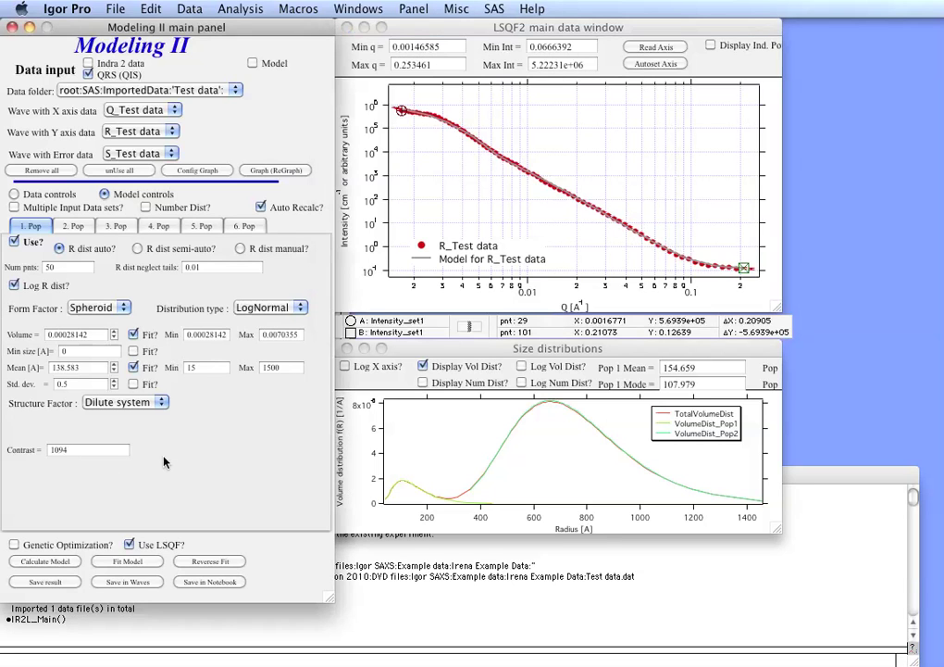
click(74, 227)
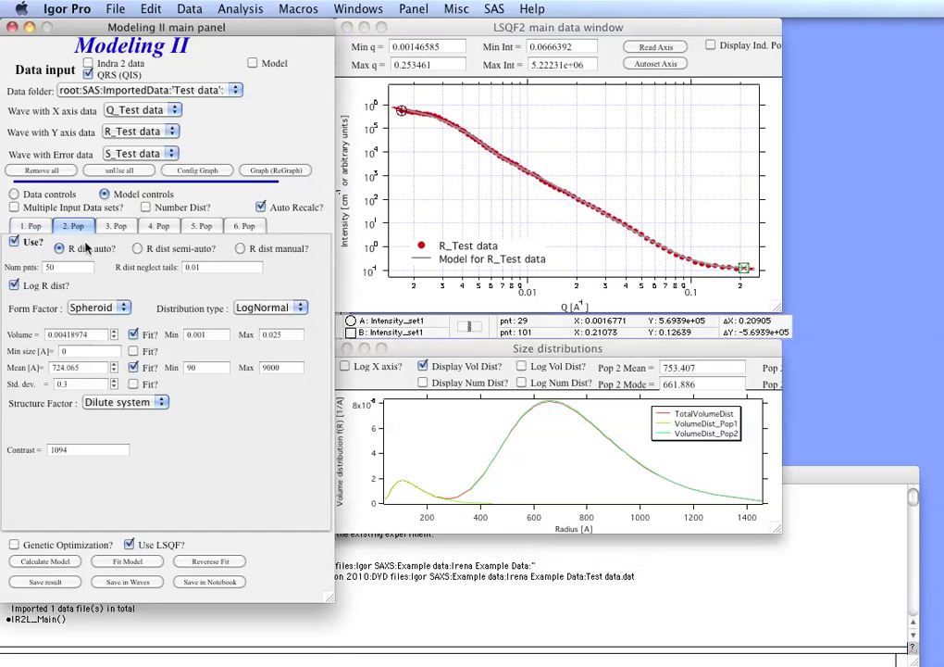
click(134, 384)
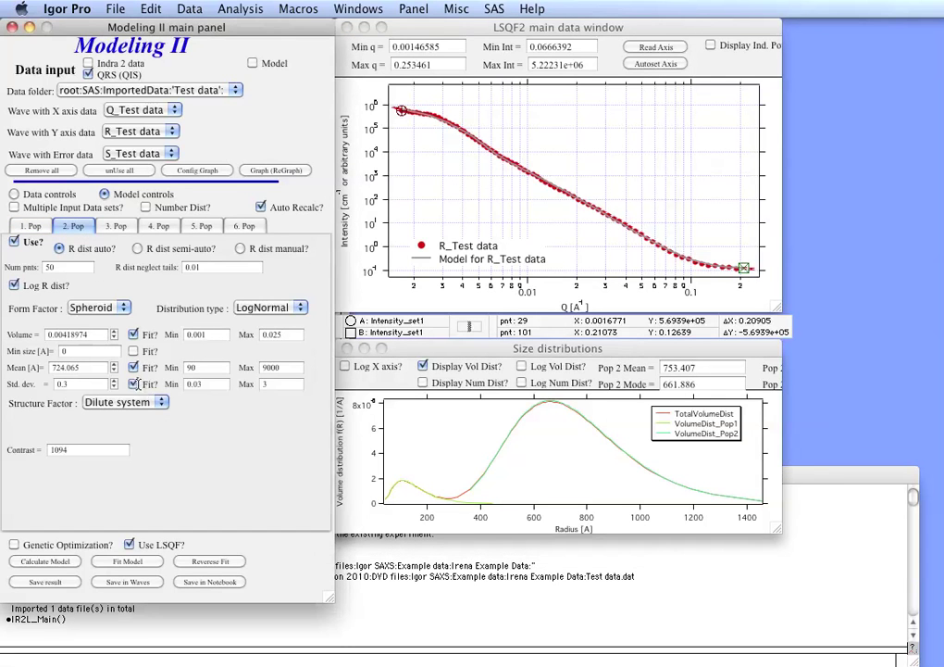
click(30, 227)
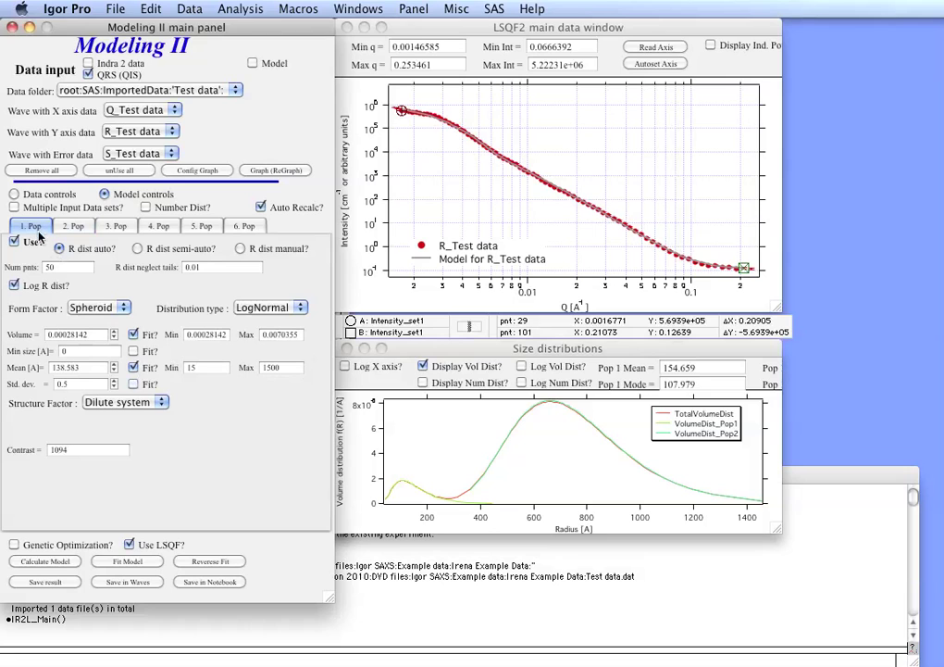
click(134, 385)
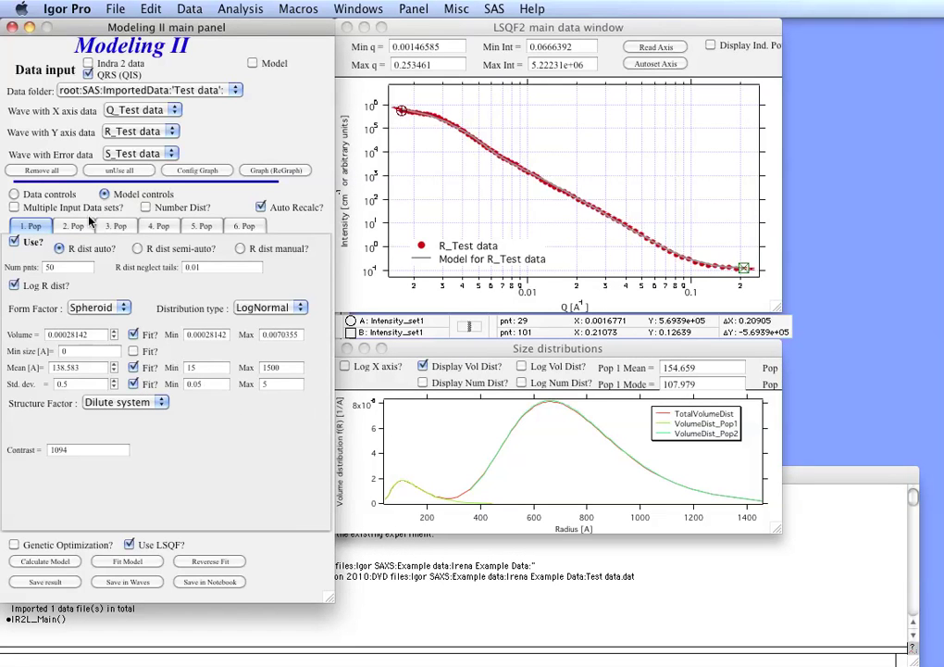
Step: Include the background (0.0012–1.2) in the fit and review the seven fitted coefficients
click(24, 194)
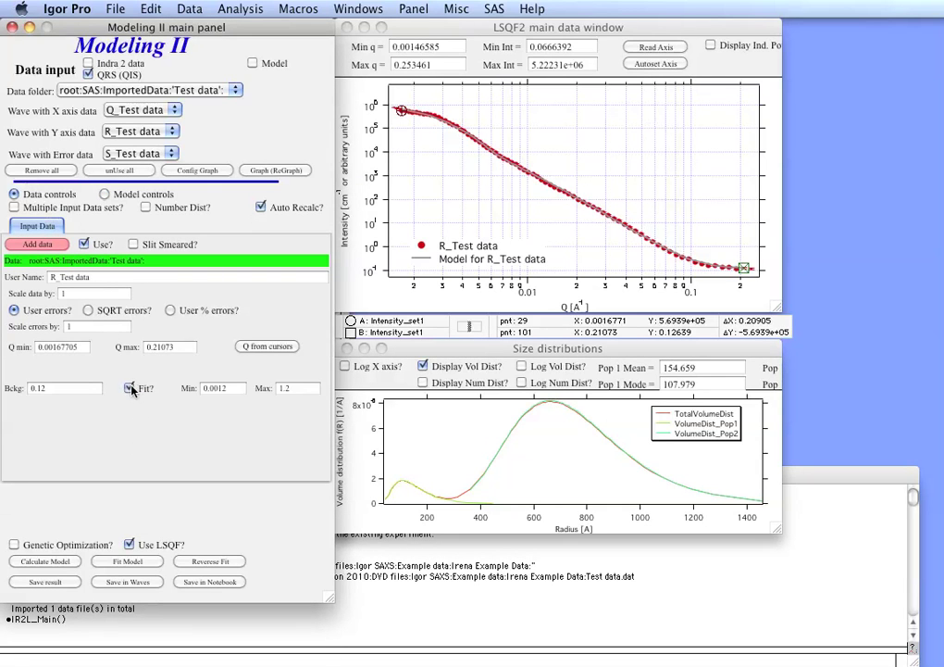
click(105, 194)
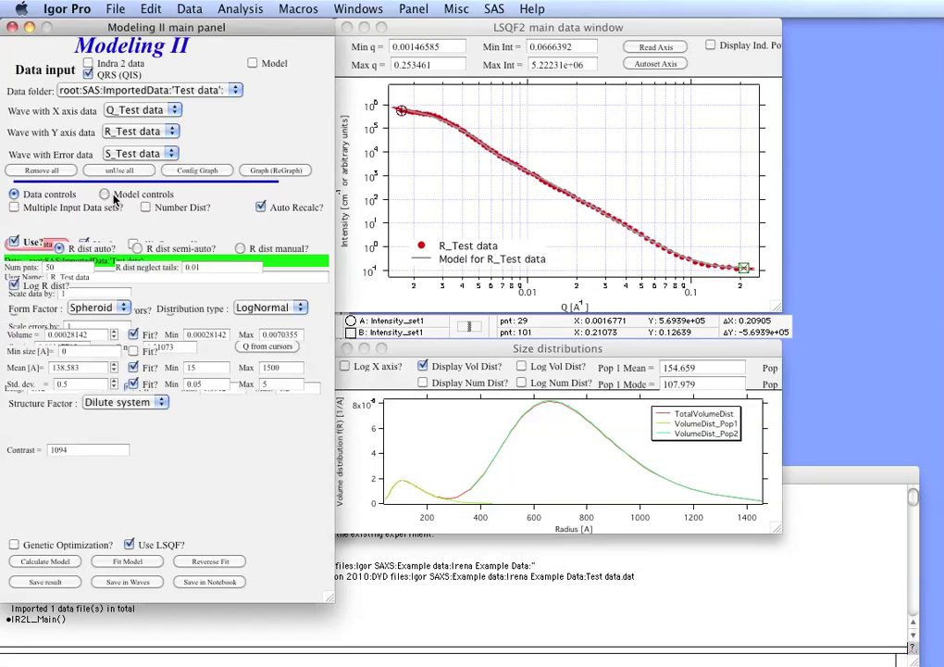
click(144, 563)
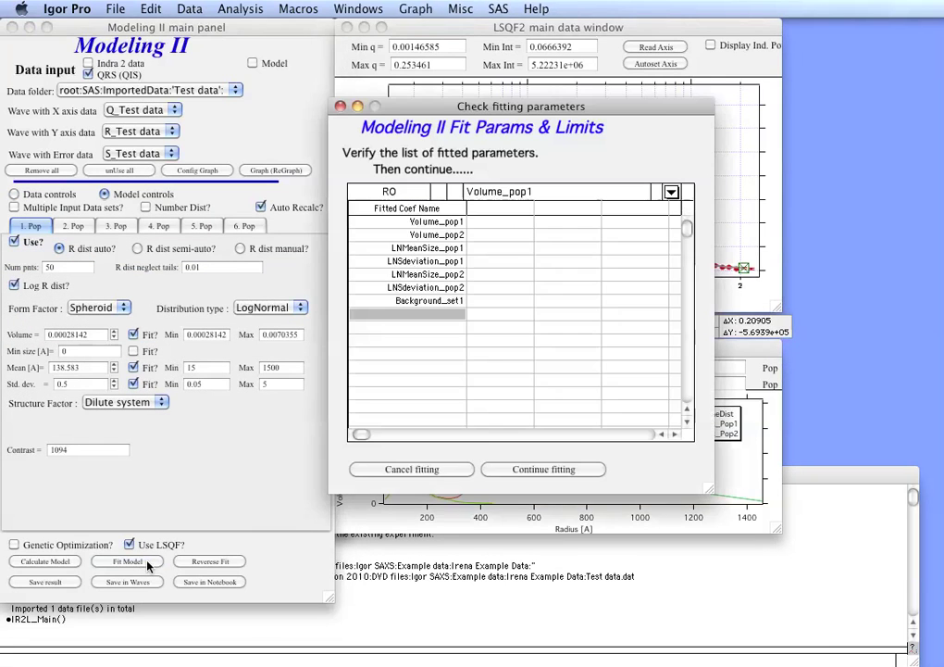
Step: Continue the seven-parameter fit, giving population 1 mean 147.885 Å and std. dev. 0.718723
click(566, 471)
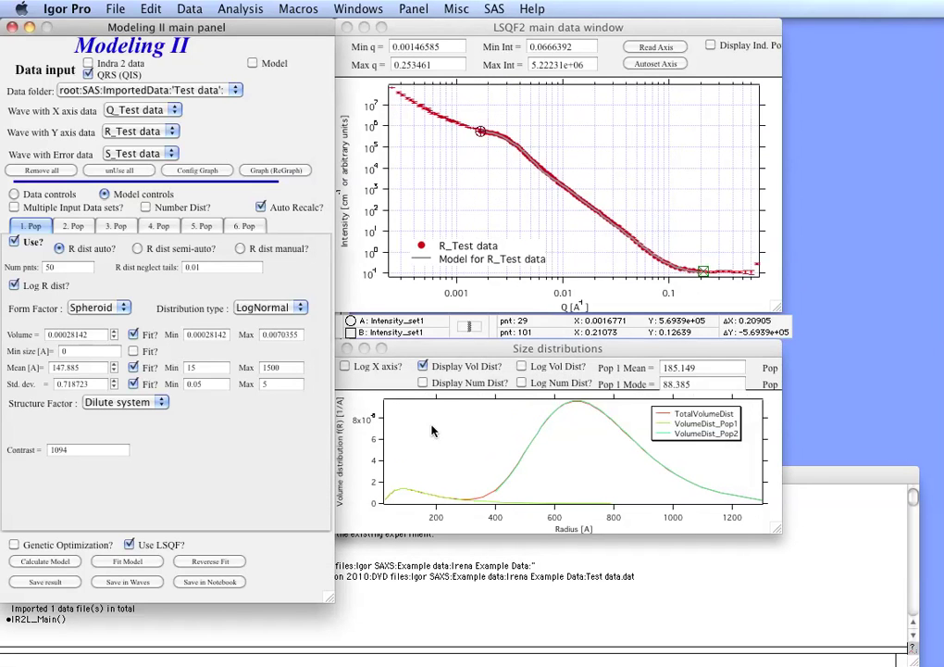
click(562, 228)
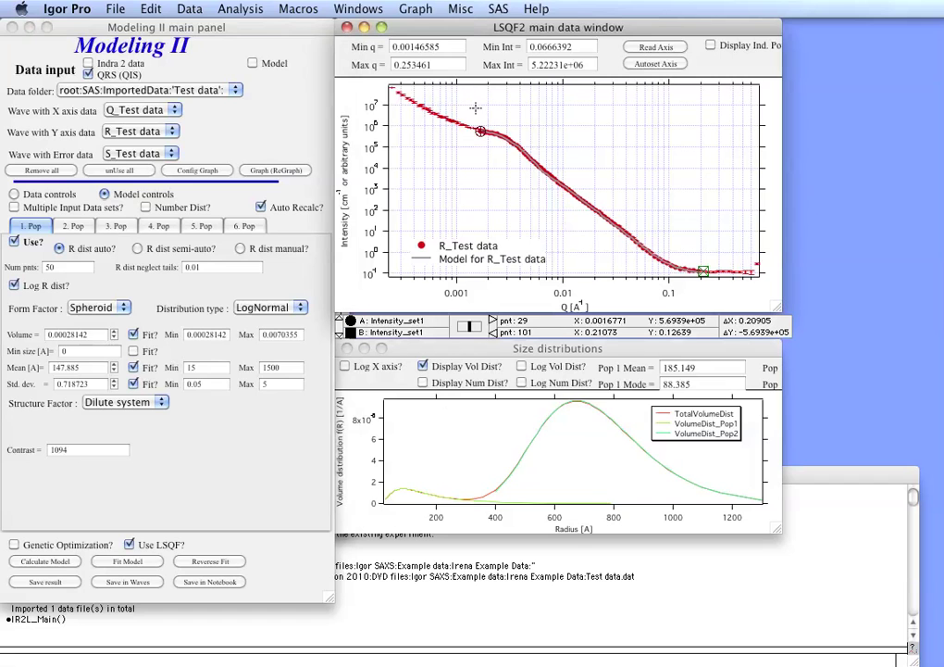
Step: Expand the LSQF2 intensity graph to a marquee drawn around the measured R_Test data
drag(474, 108, 705, 276)
click(672, 231)
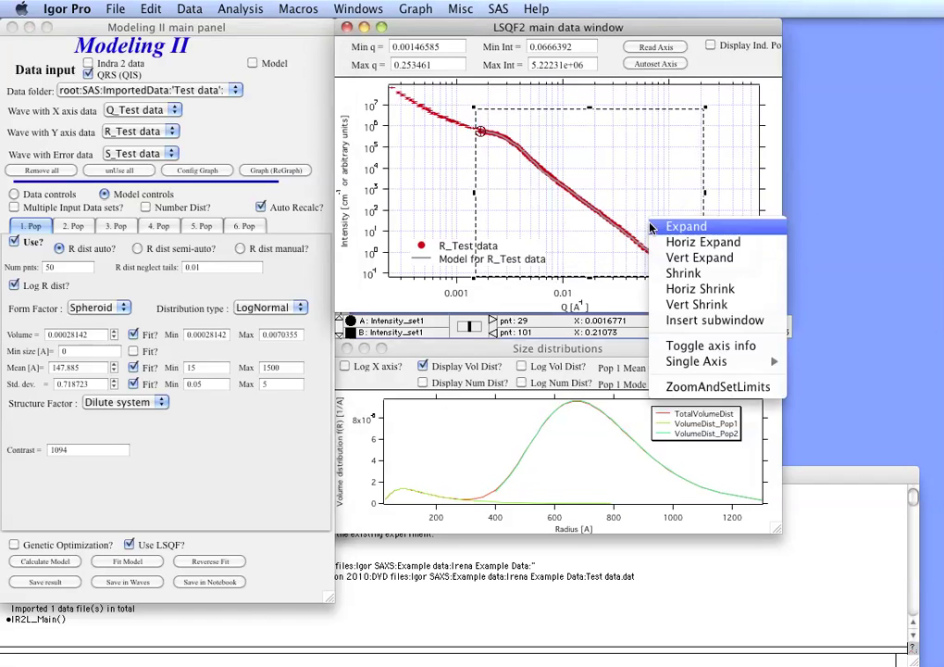
click(672, 230)
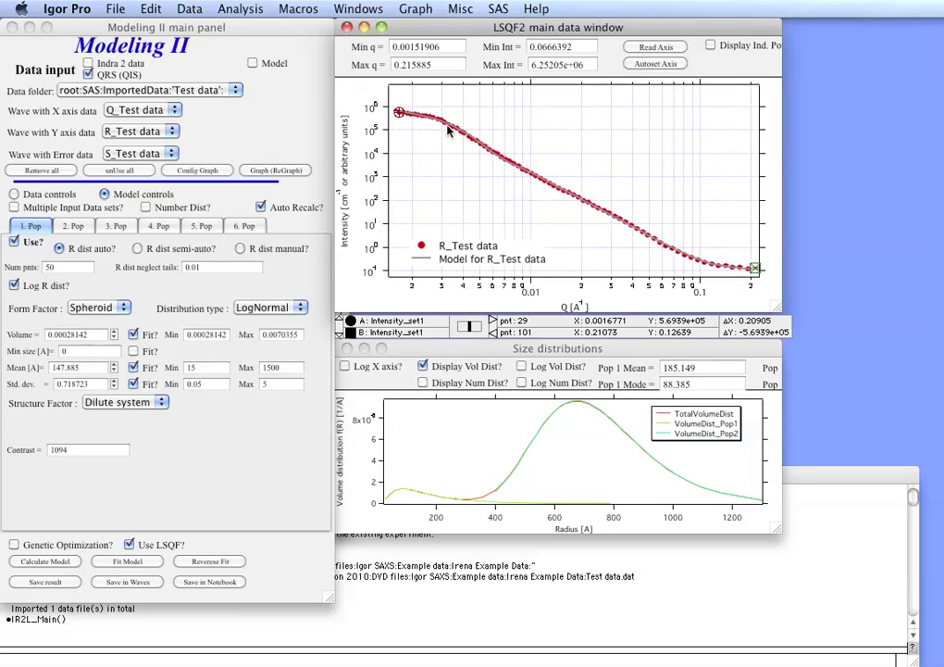
click(165, 408)
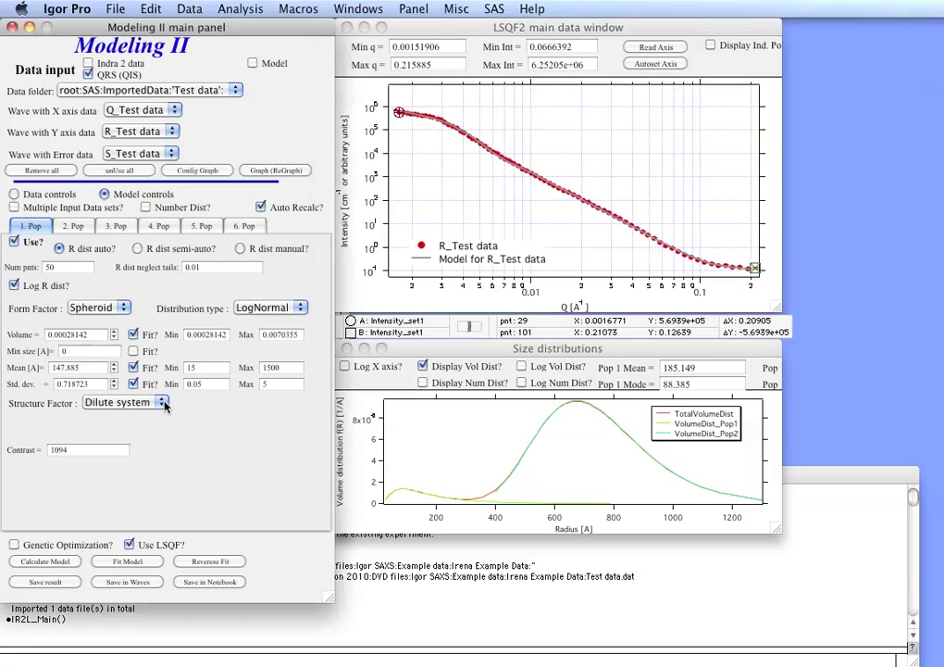
click(165, 405)
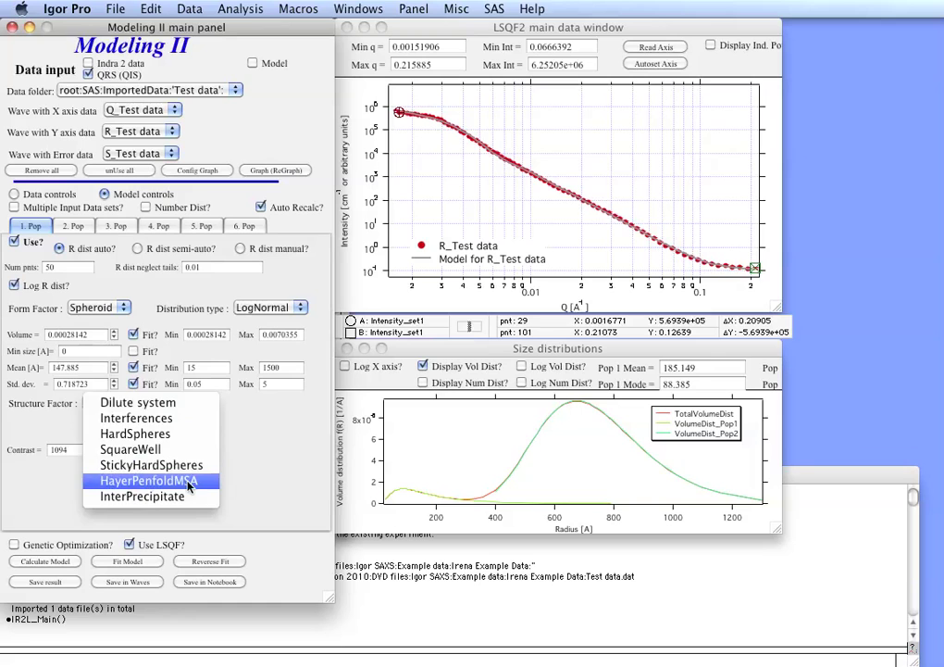
click(241, 413)
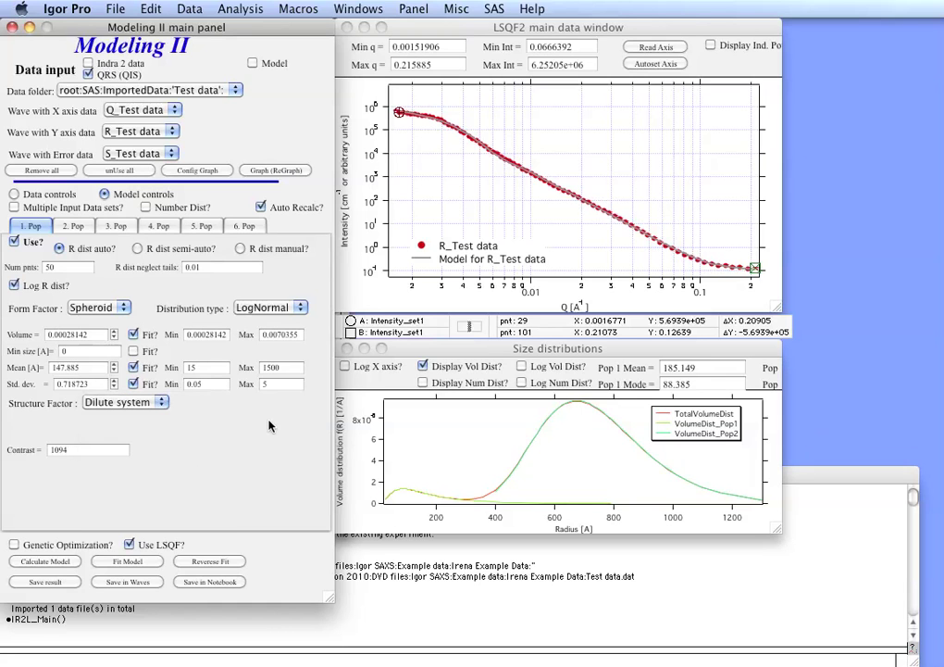
Step: Save the fit results to the Test data folder with the default comment, then show the Data Browser
click(43, 583)
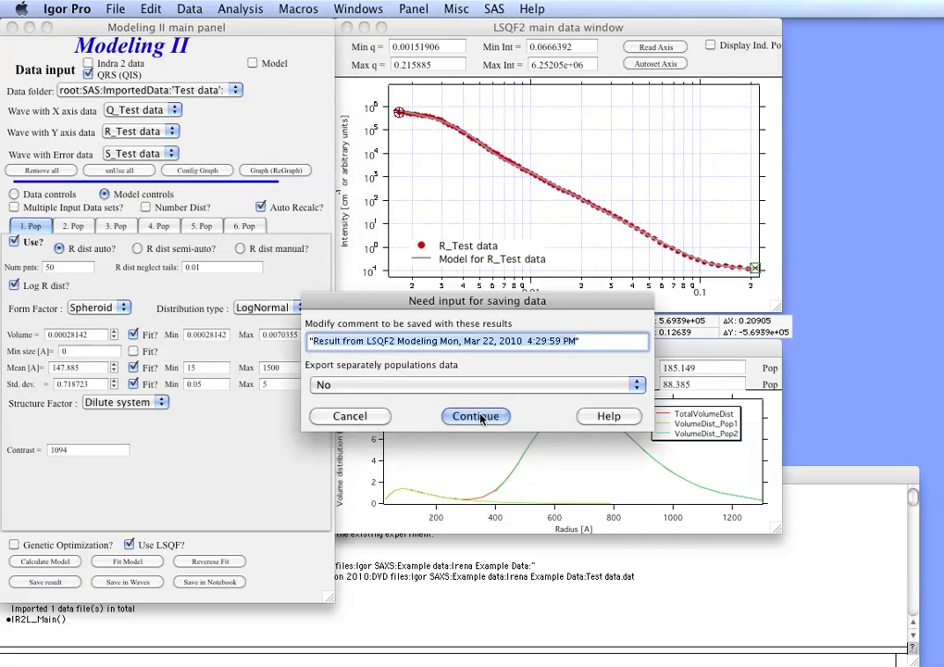
click(476, 415)
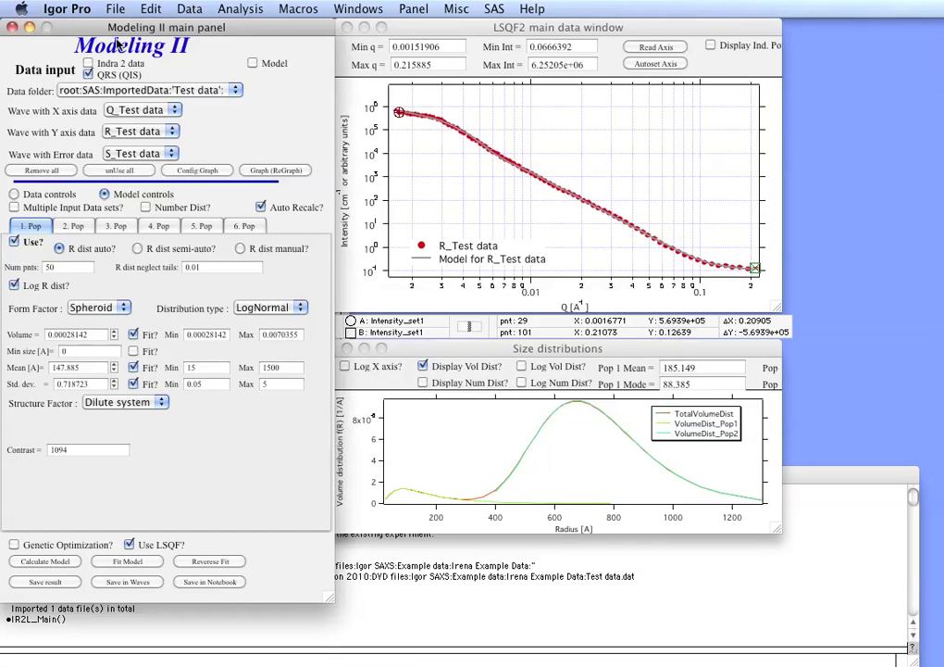
drag(118, 28, 368, 37)
click(61, 264)
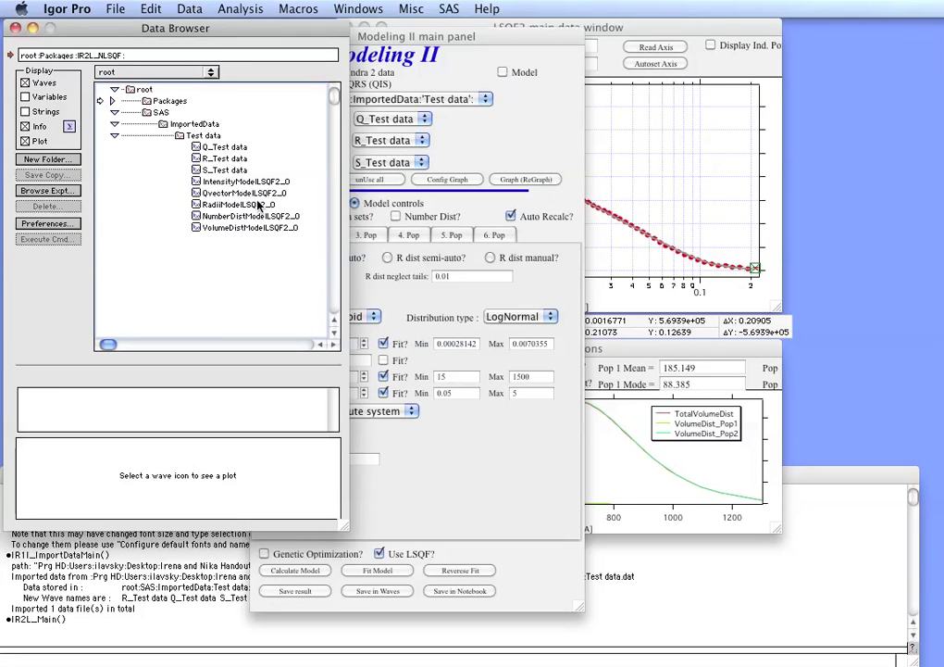
Step: Preview the five saved LSQF2_0 model waves, then return the Modeling II panel to the left
click(242, 204)
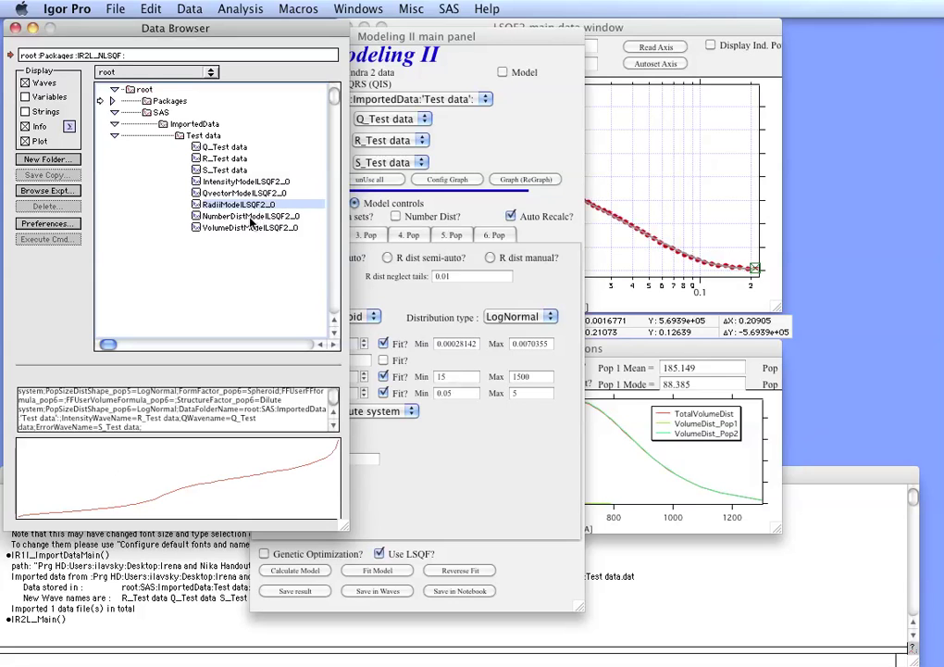
click(248, 216)
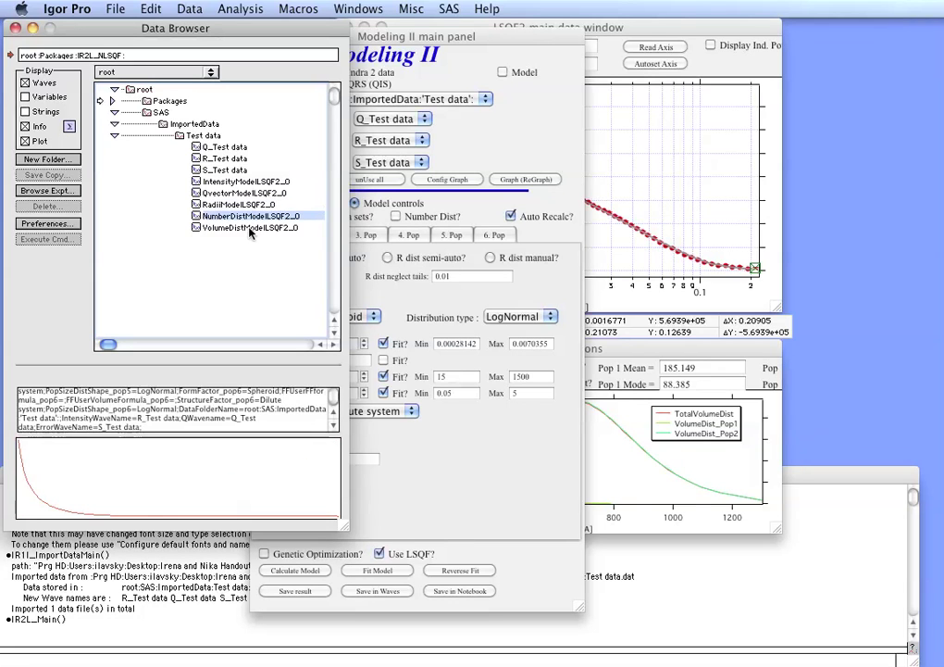
click(250, 227)
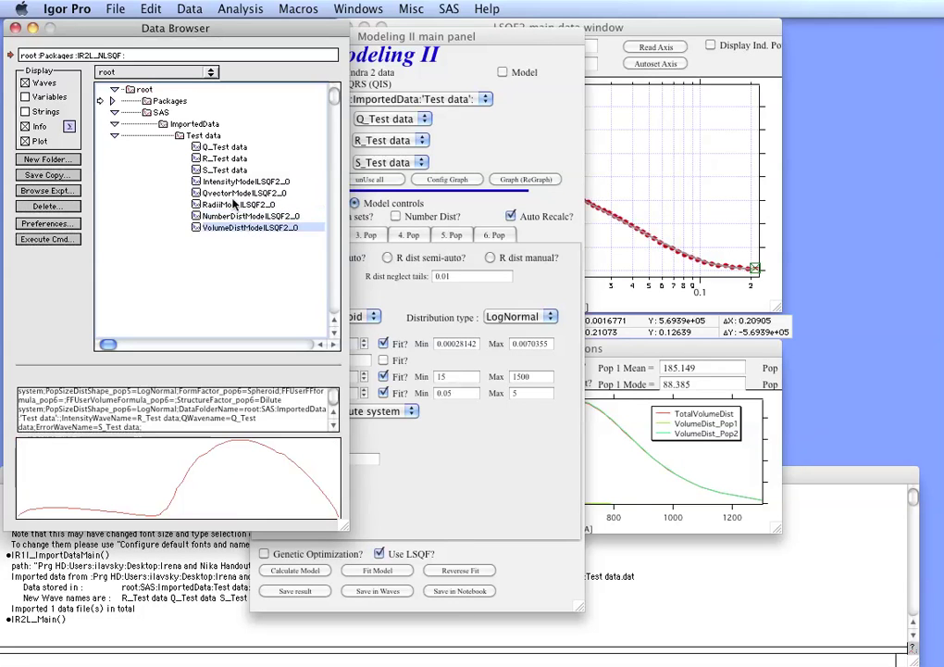
click(239, 181)
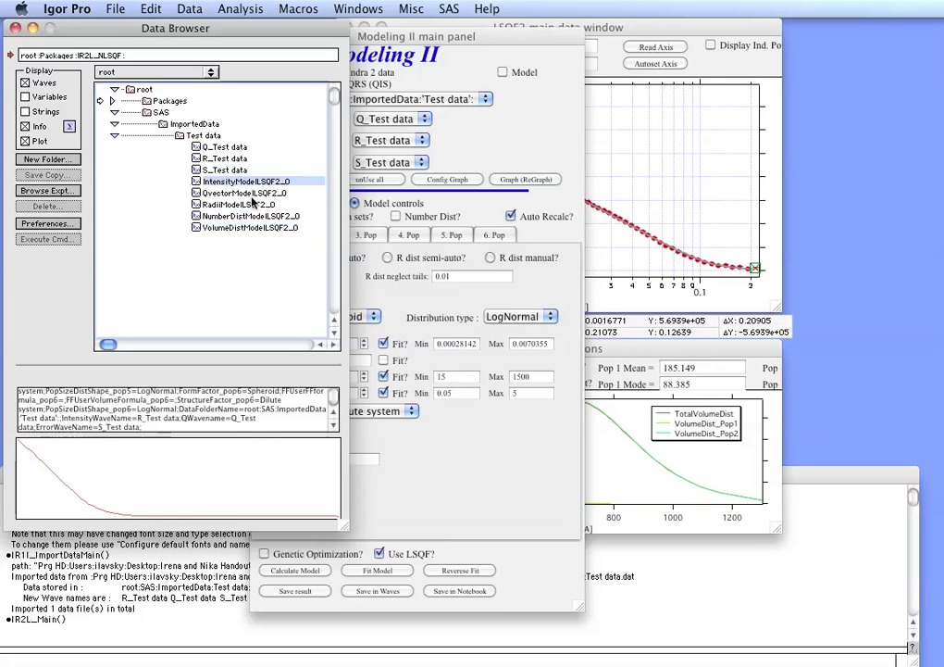
click(253, 194)
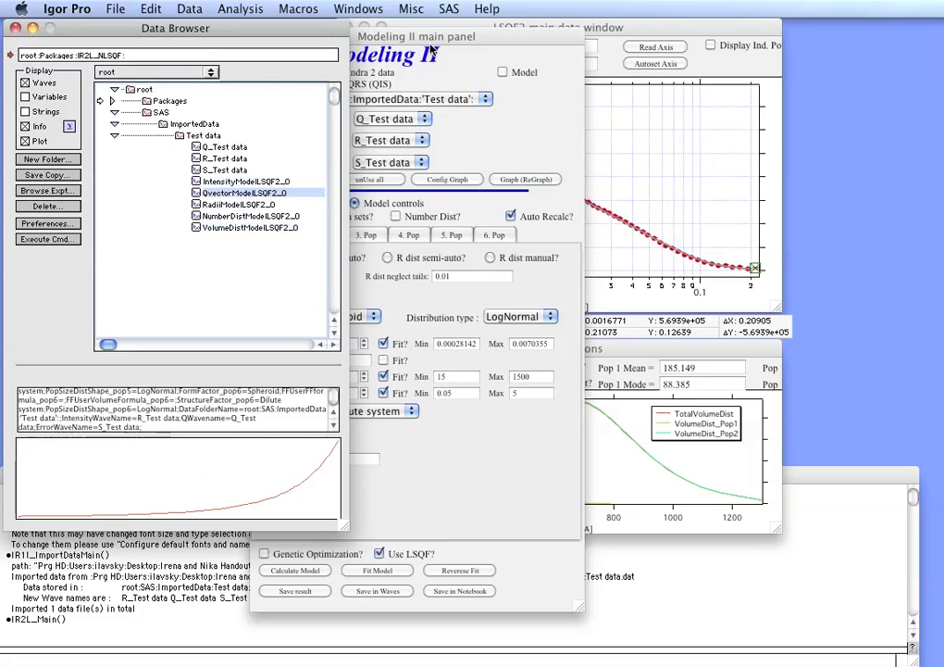
click(435, 45)
drag(431, 41, 181, 32)
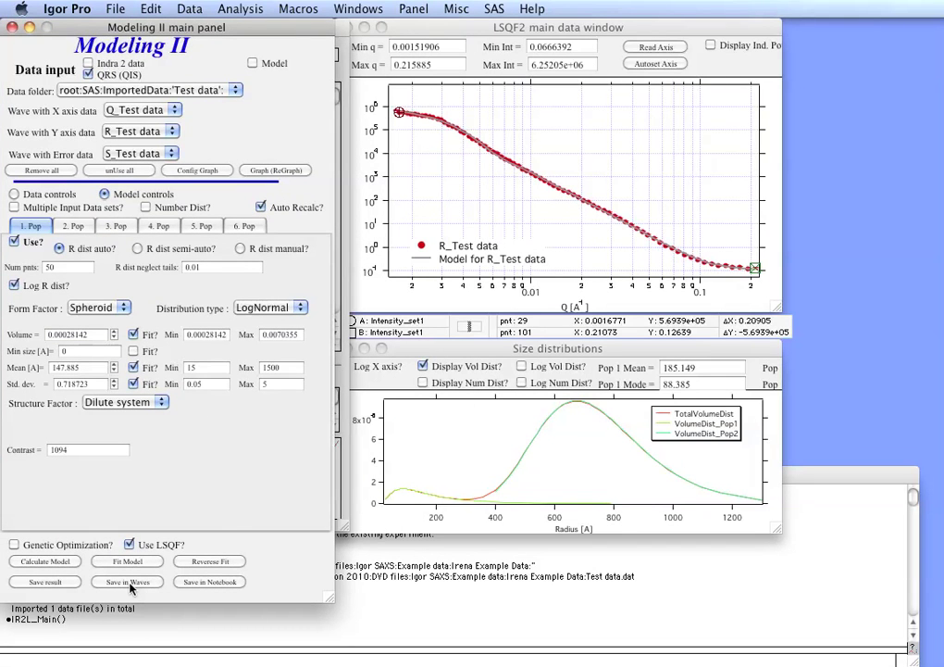
Step: Write the fit results to the ModelingII_Results notebook, enlarge it and scroll through the contents
click(210, 583)
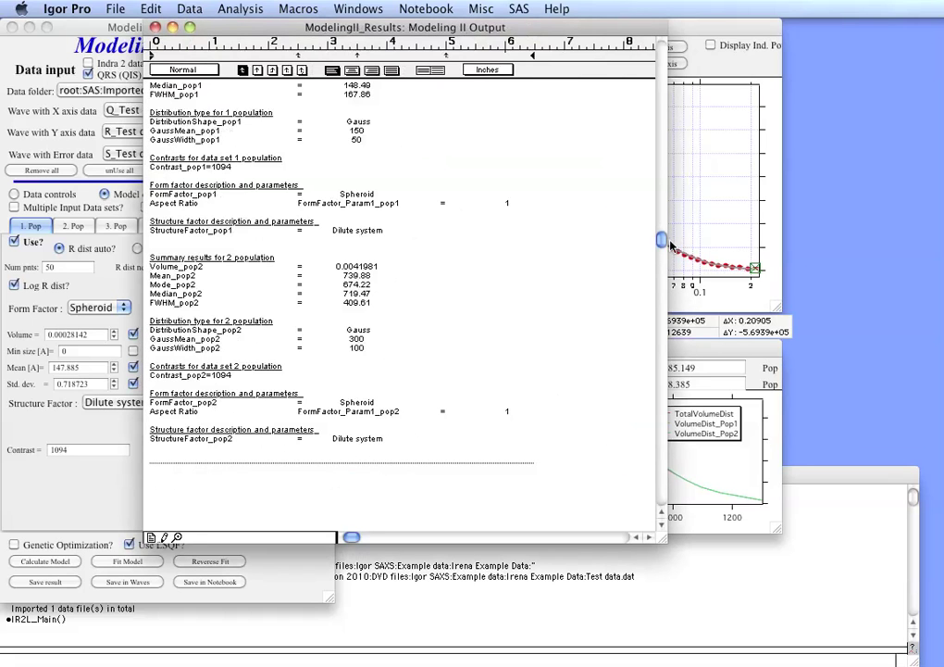
drag(663, 246, 663, 48)
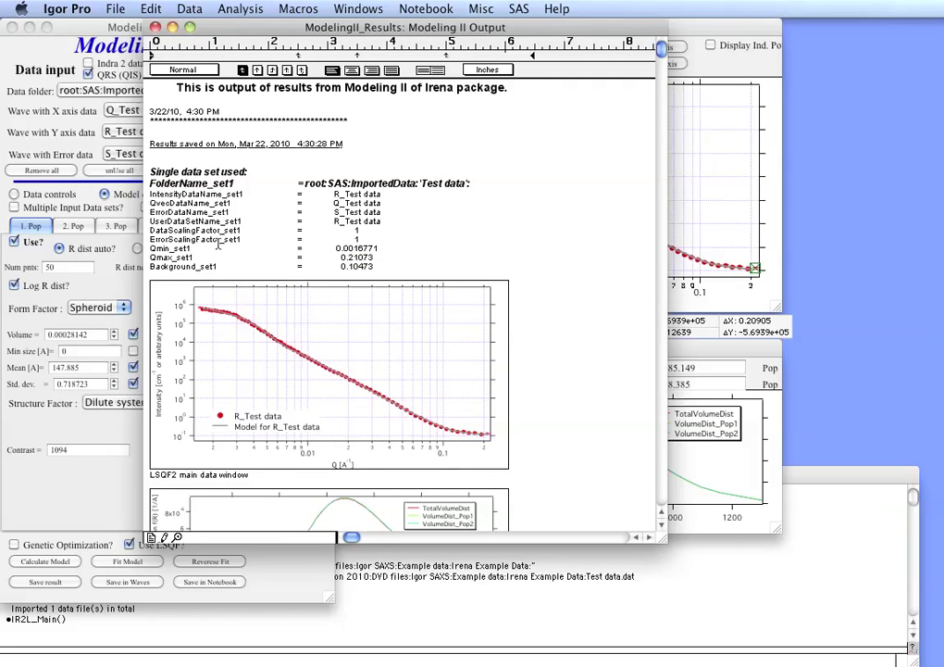
scroll(418, 296, down, 4)
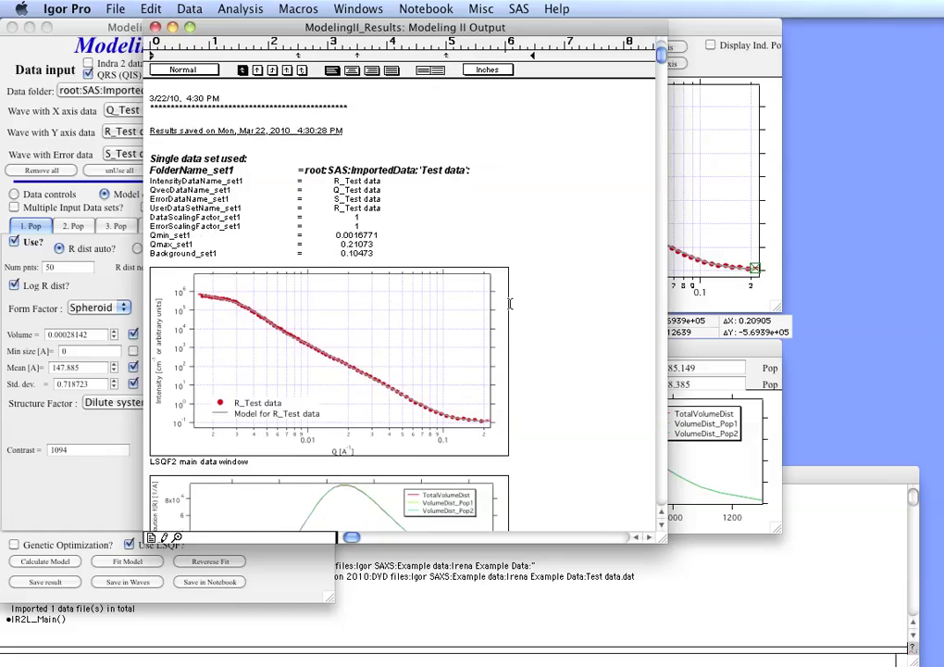
scroll(418, 298, down, 3)
scroll(422, 312, down, 12)
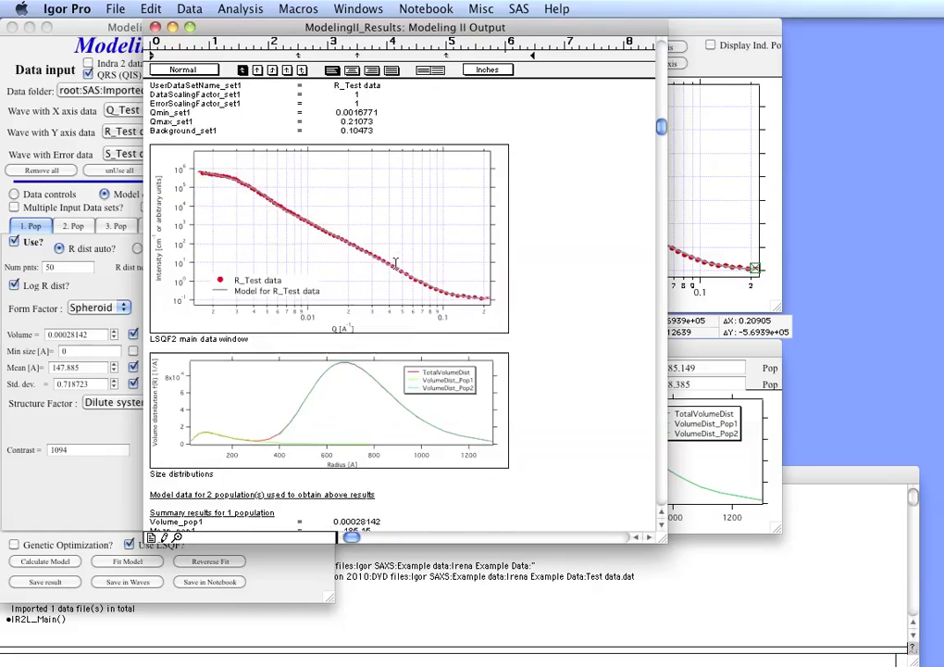
scroll(393, 264, down, 15)
scroll(394, 264, up, 8)
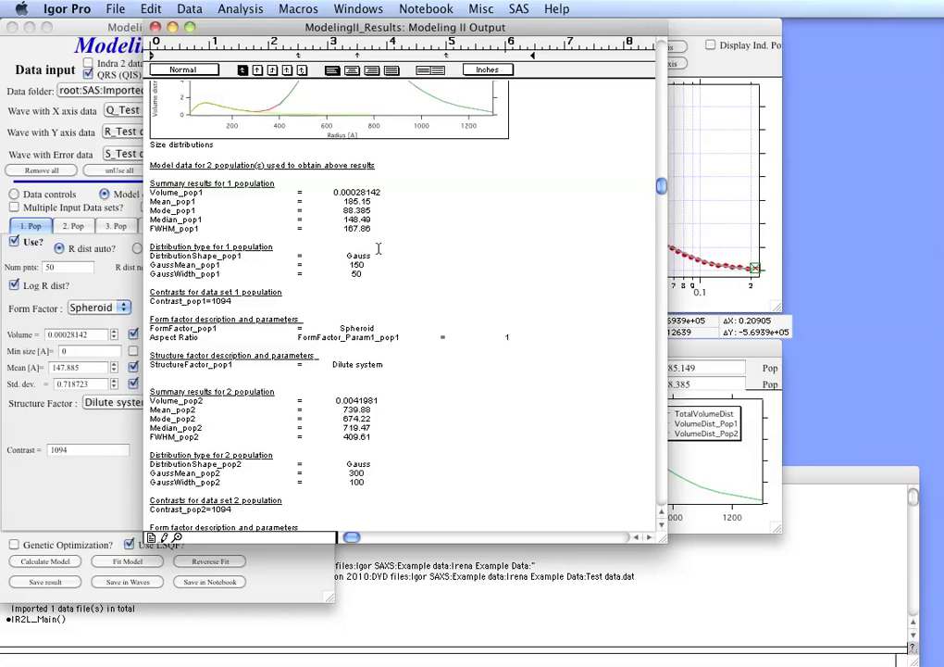
scroll(378, 248, down, 4)
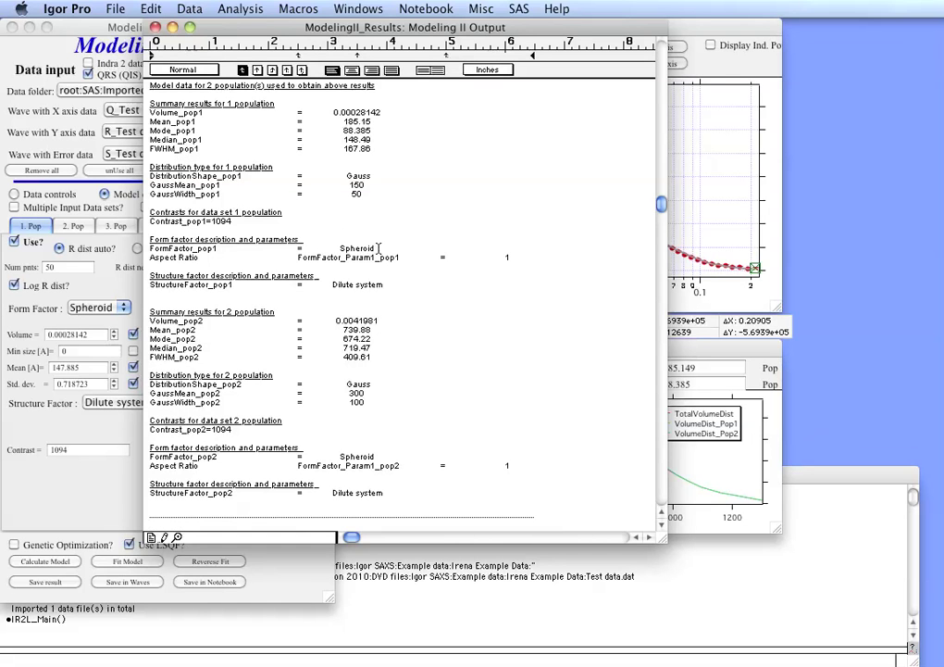
scroll(377, 248, down, 6)
scroll(378, 248, up, 20)
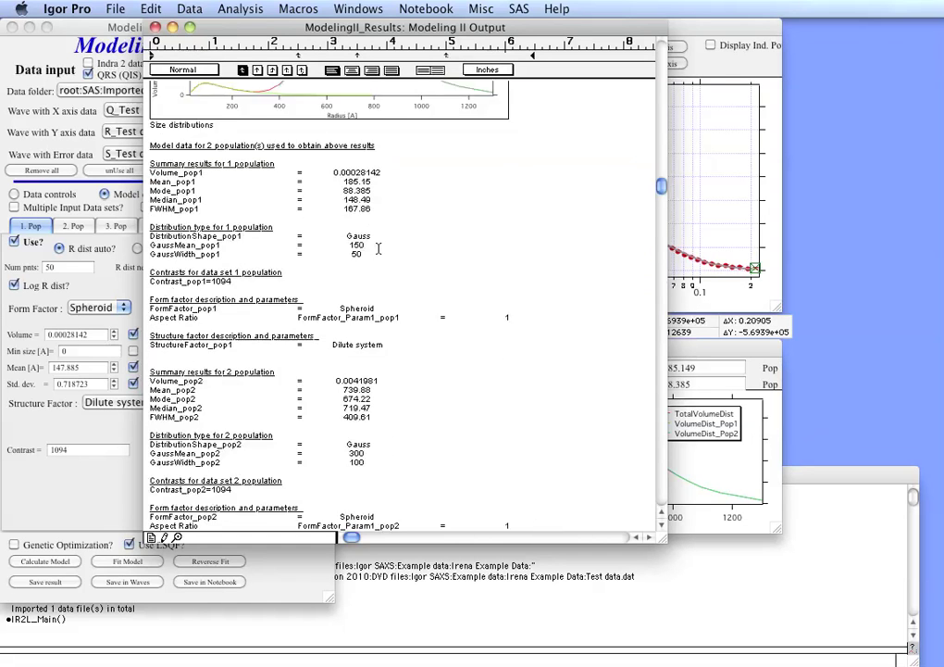
Step: Close the results notebook and bring the intensity graph and size distributions windows forward
click(156, 28)
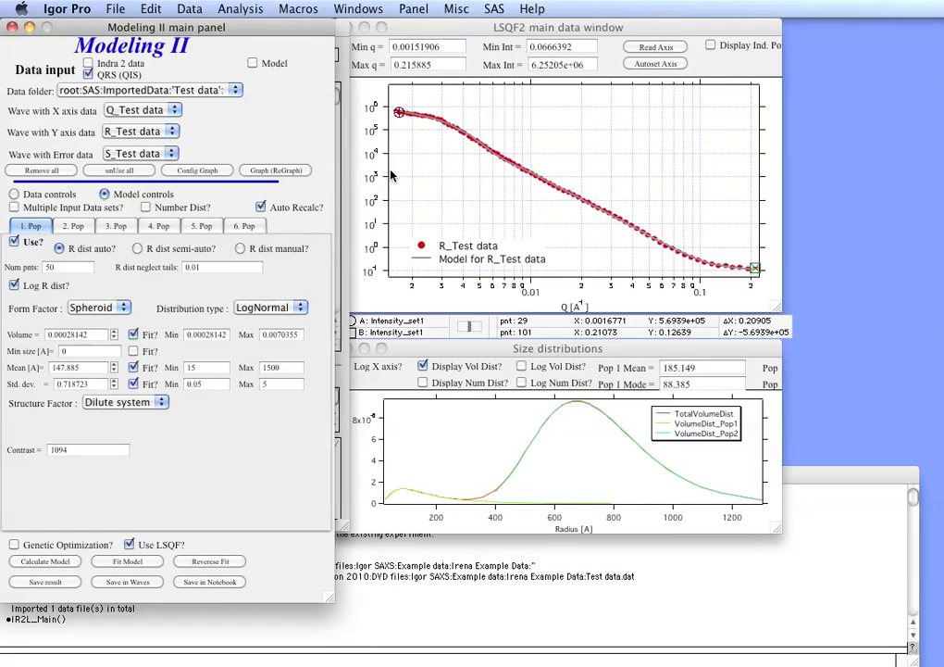
click(403, 27)
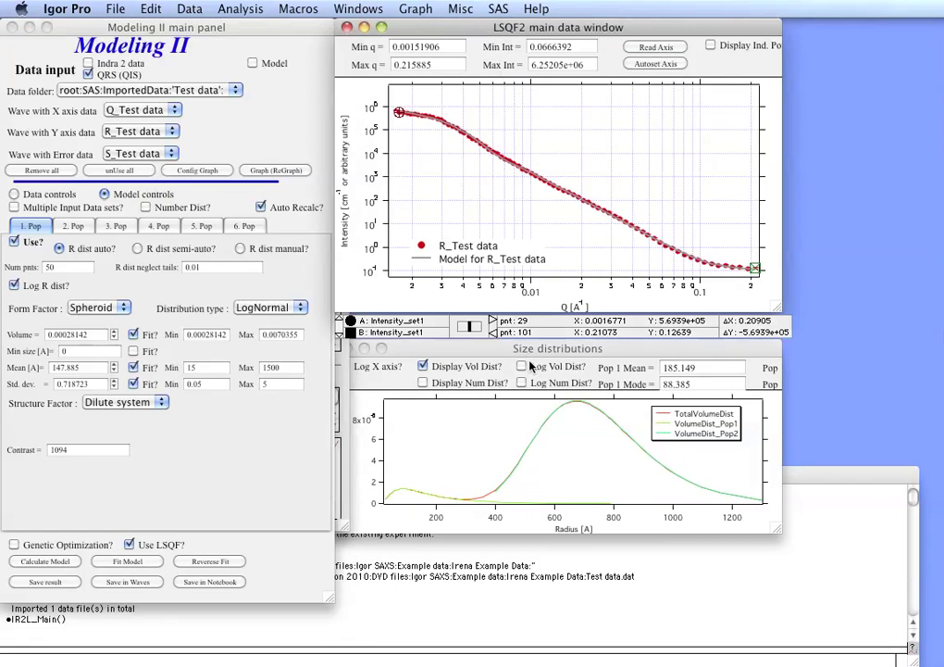
click(531, 368)
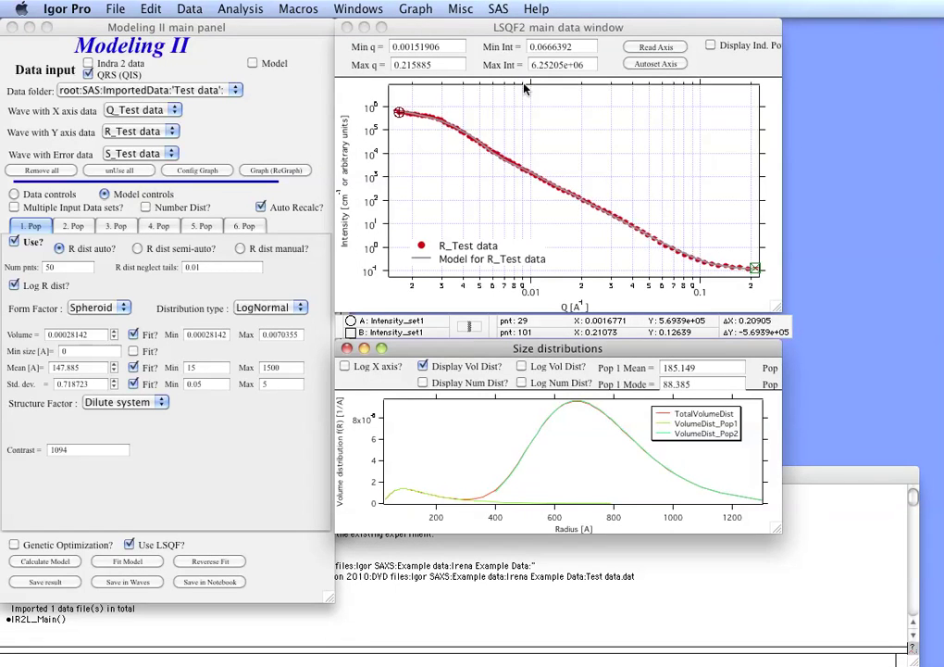
Step: Show the Irena SAS menu with its Help, About, Manuals and Remove Irena entries
click(499, 10)
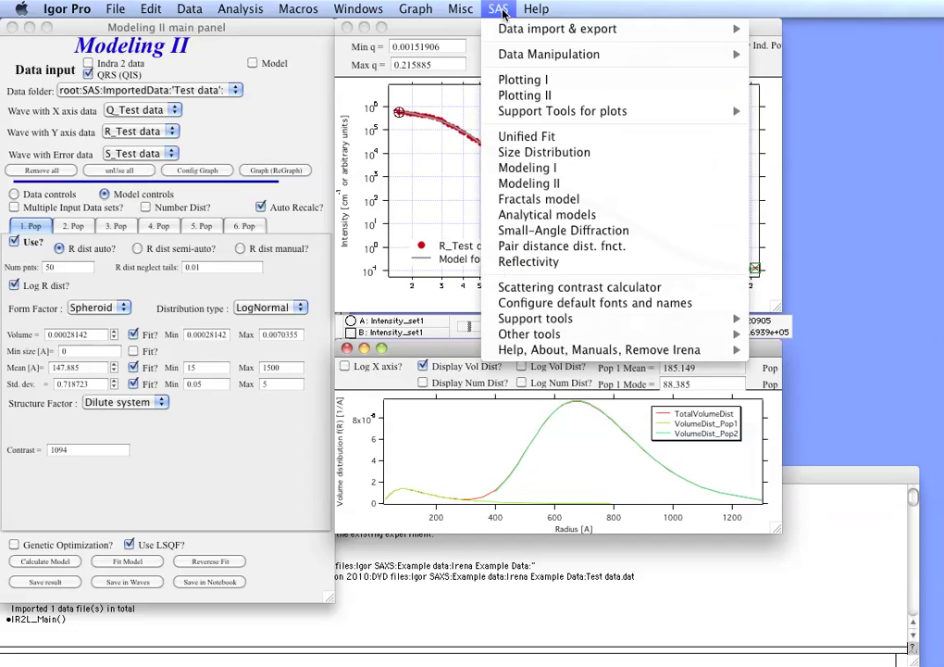
mouse_move(725, 357)
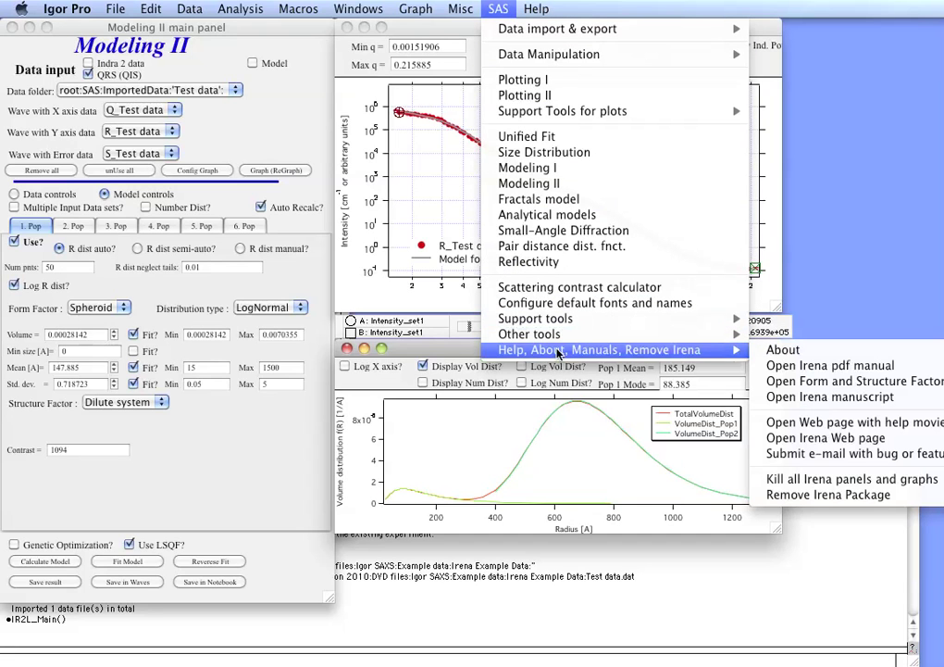